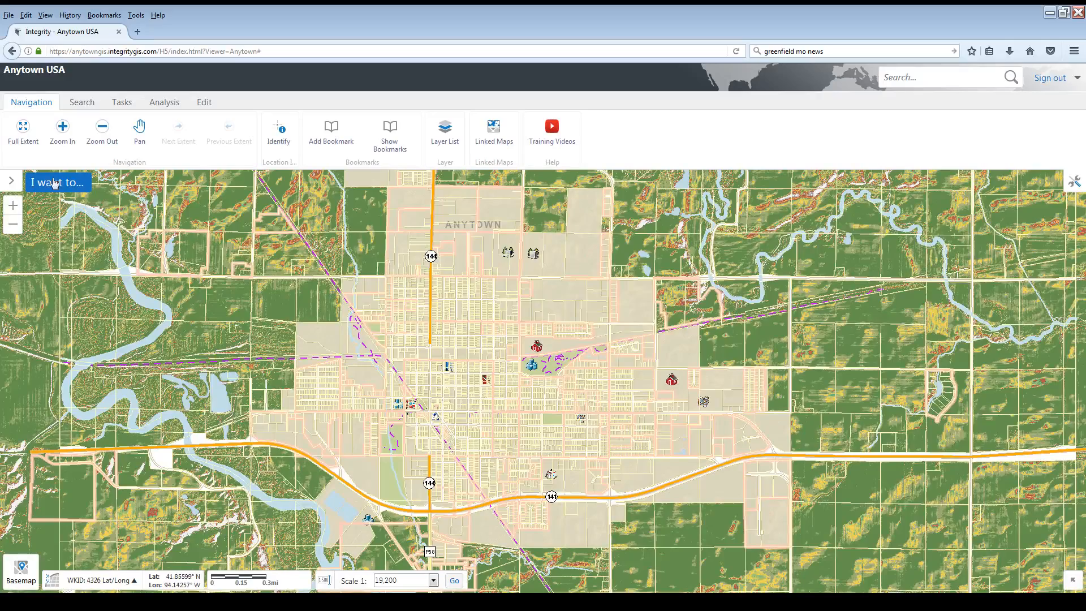
Open the layer list and switch the displayed layer set to Edit Sewer
click(10, 182)
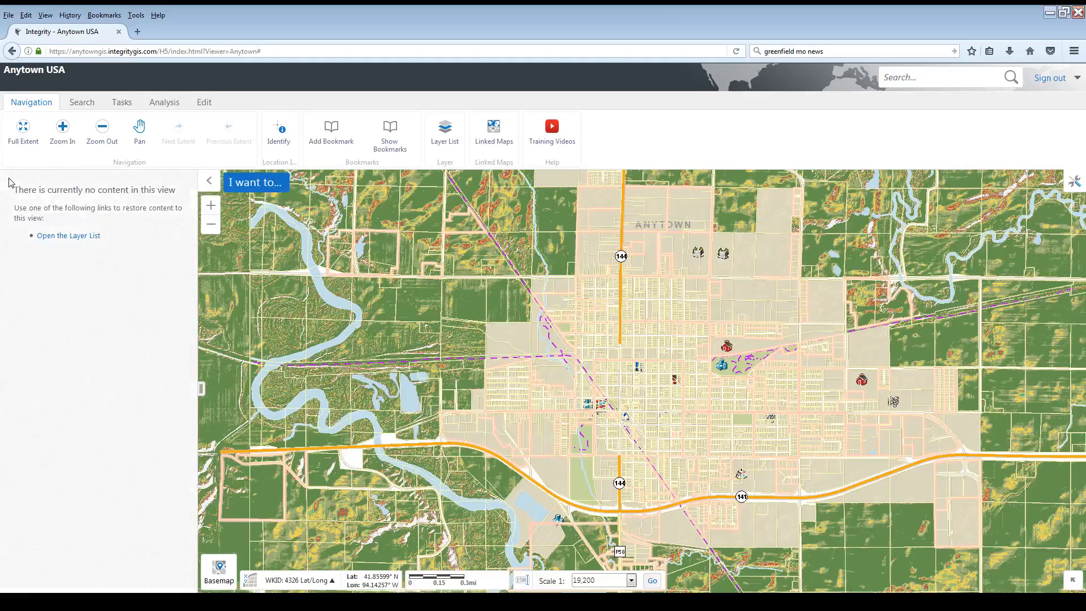
click(71, 239)
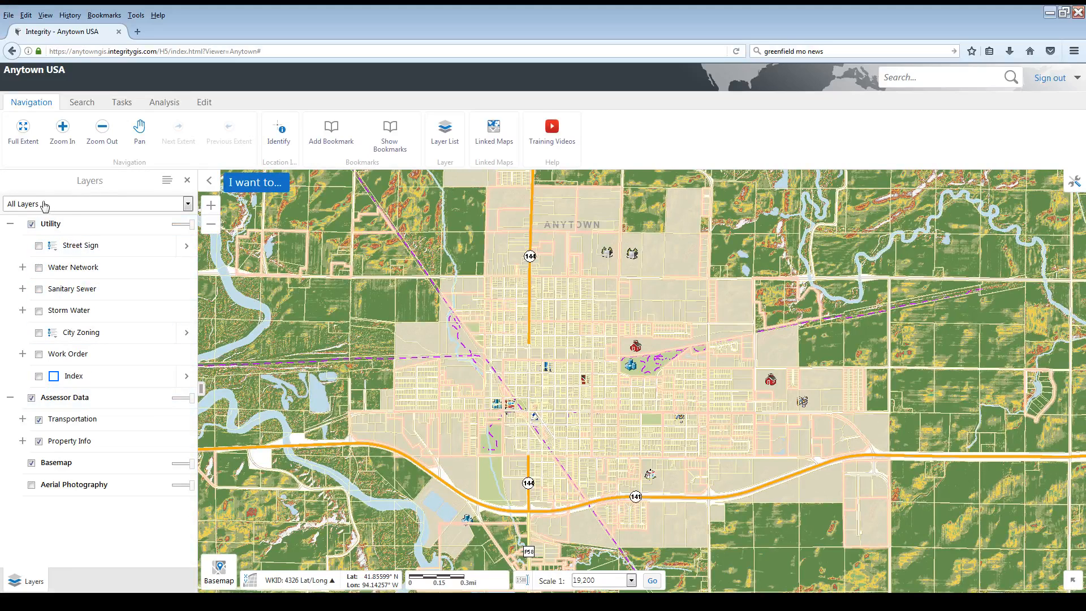
click(80, 208)
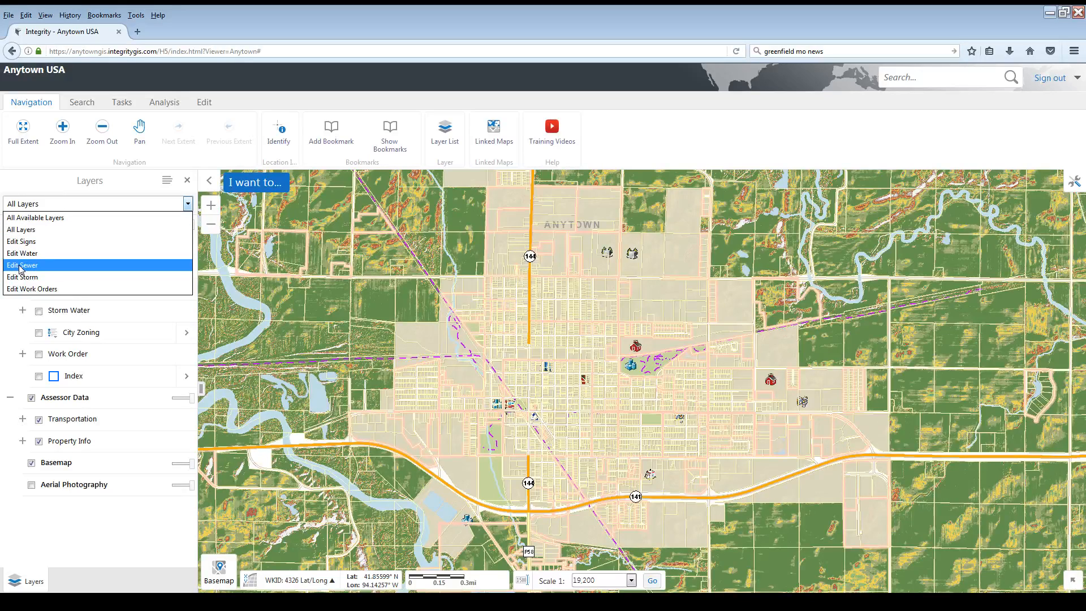
click(20, 265)
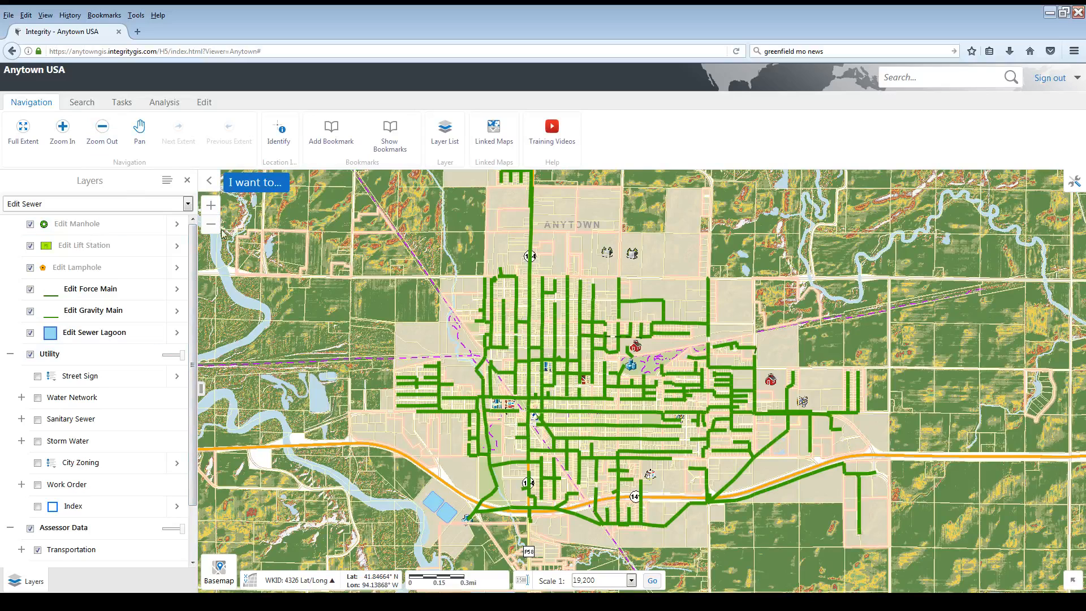
Replace the Basemap layer with Aerial Photography and turn off the Subdivision layer under Property Info
scroll(101, 429, down, 2)
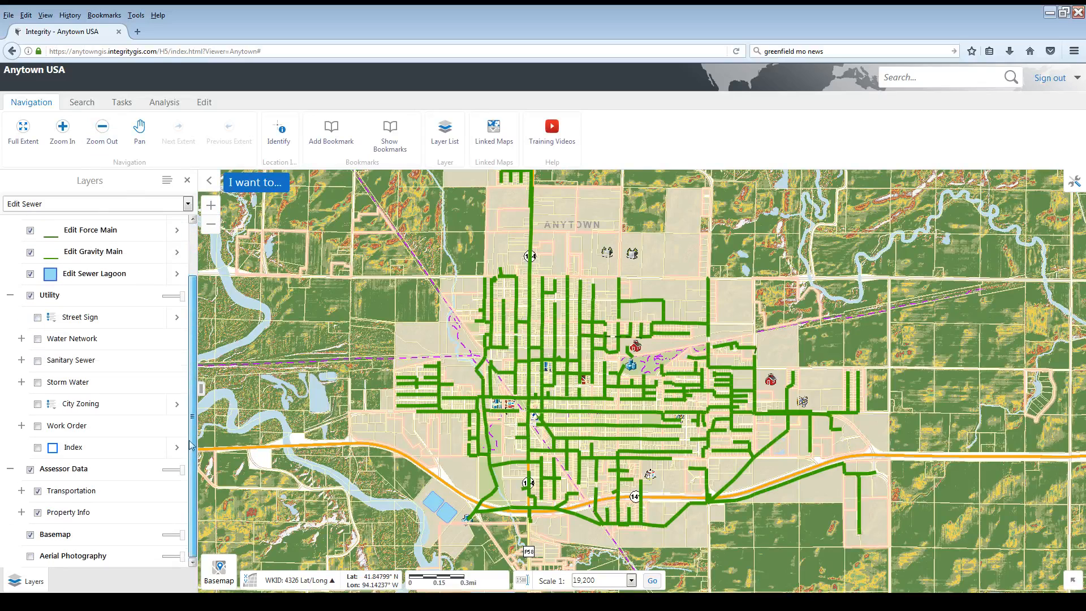
click(30, 535)
click(31, 556)
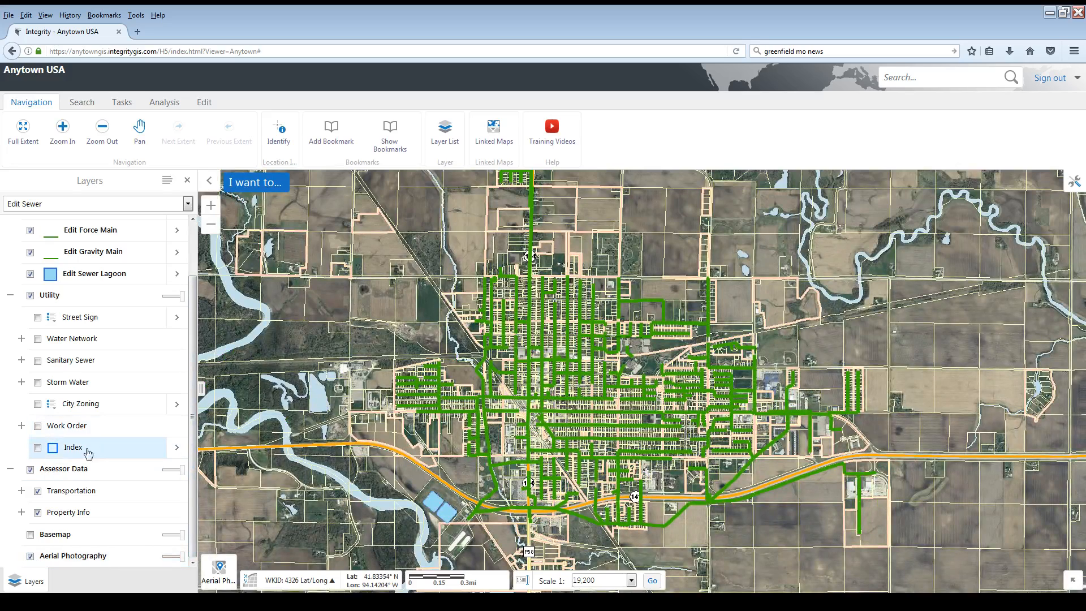
click(22, 513)
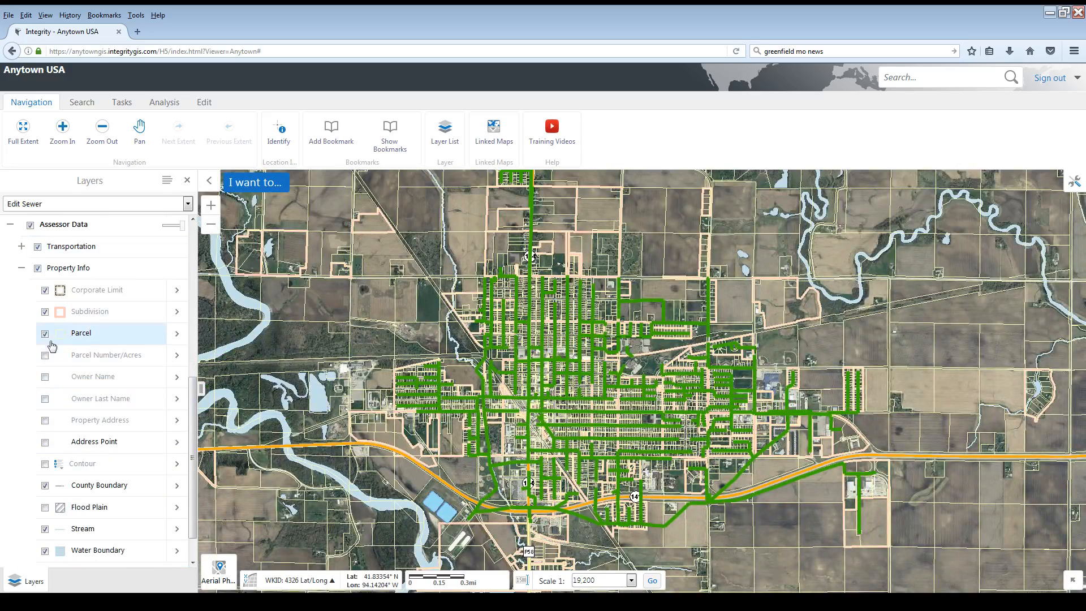
click(44, 312)
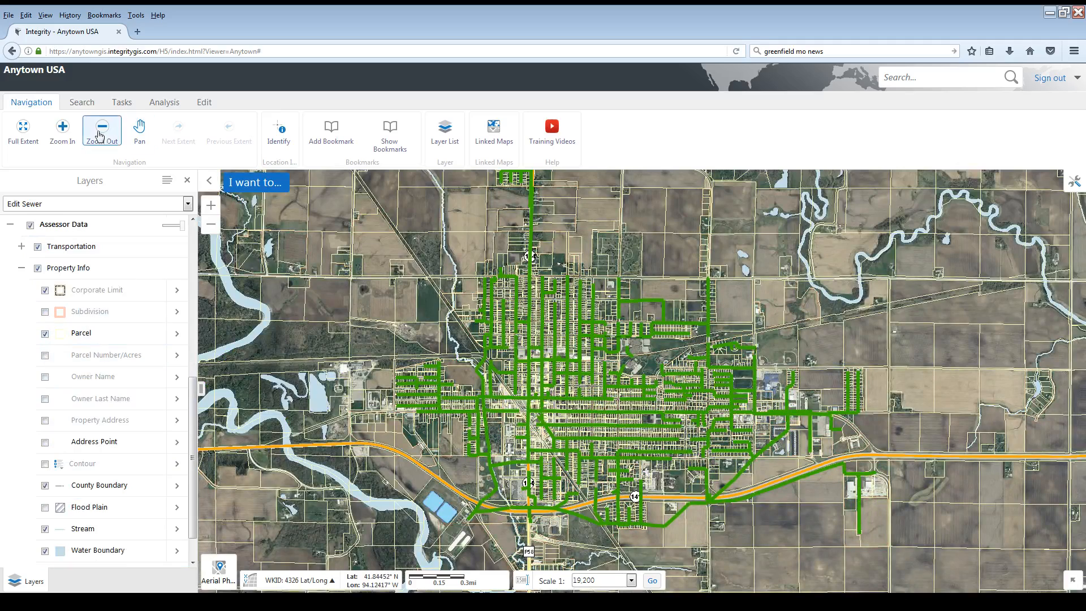
Place a new Sewer Manhole from the Edit Manhole layer on Willis Ave. between W. 10th St. and W. 9th St
click(62, 131)
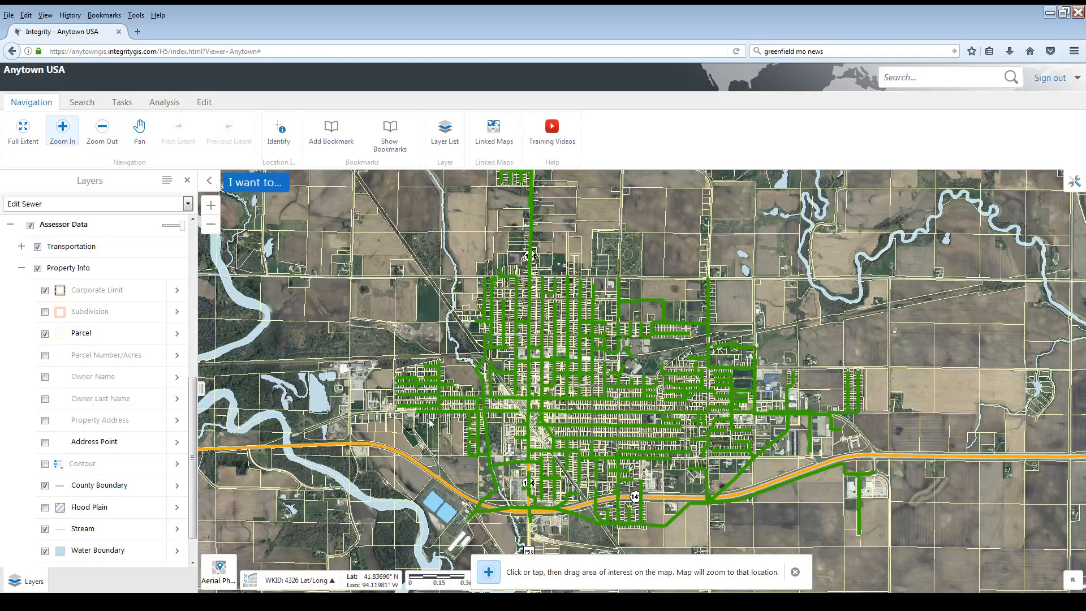
drag(407, 429, 451, 397)
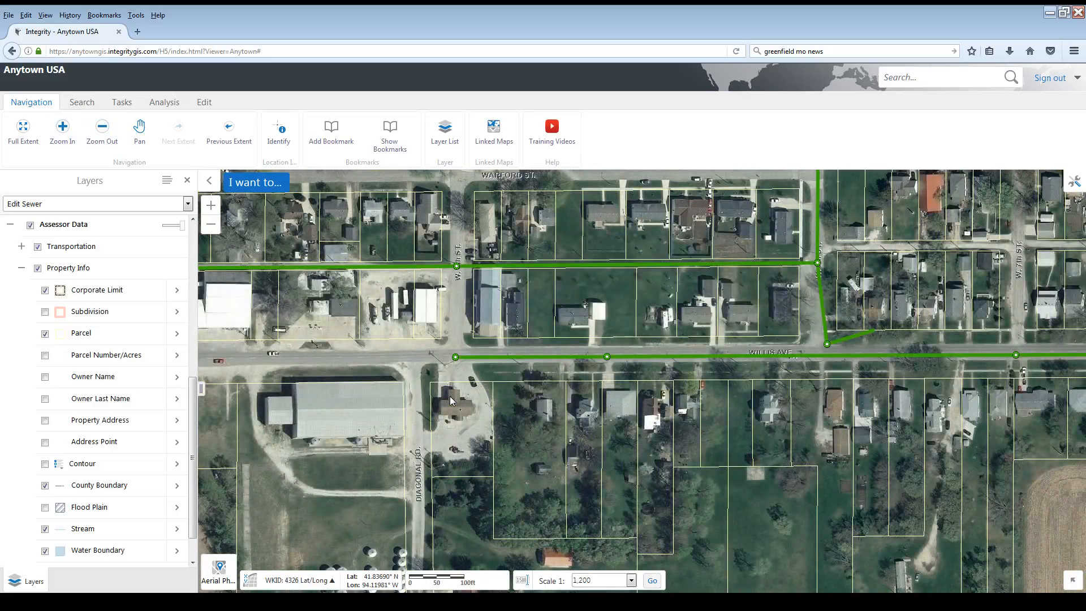
click(139, 132)
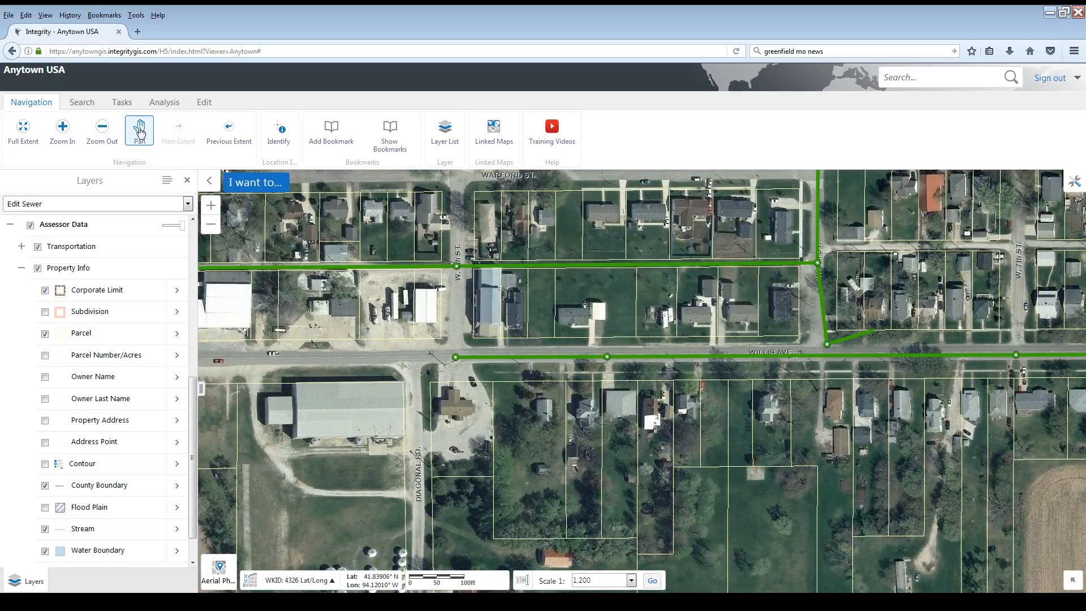
drag(322, 354, 549, 393)
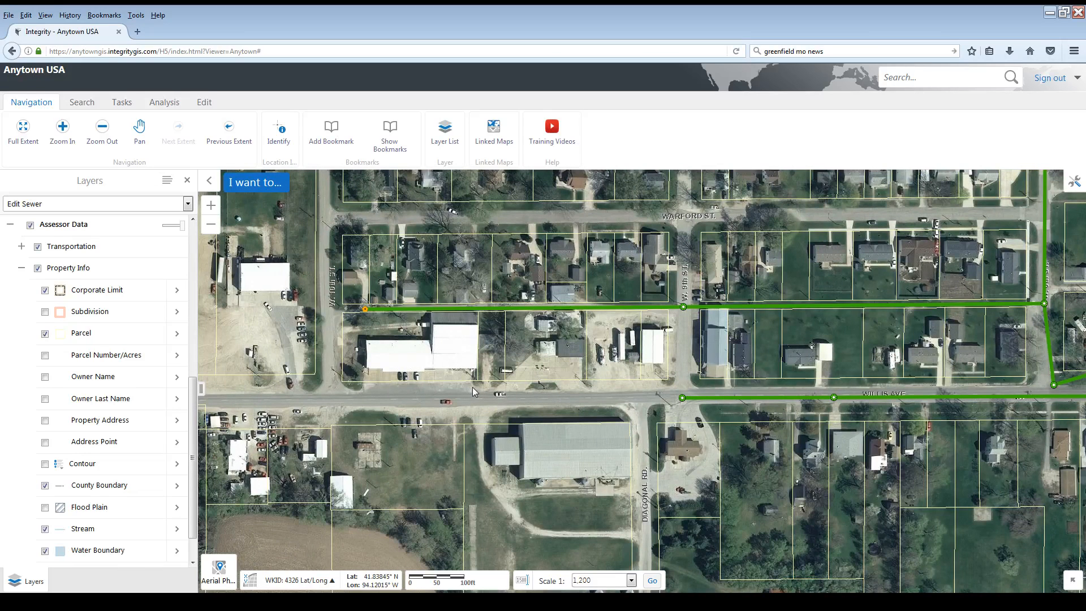
scroll(472, 387, up, 1)
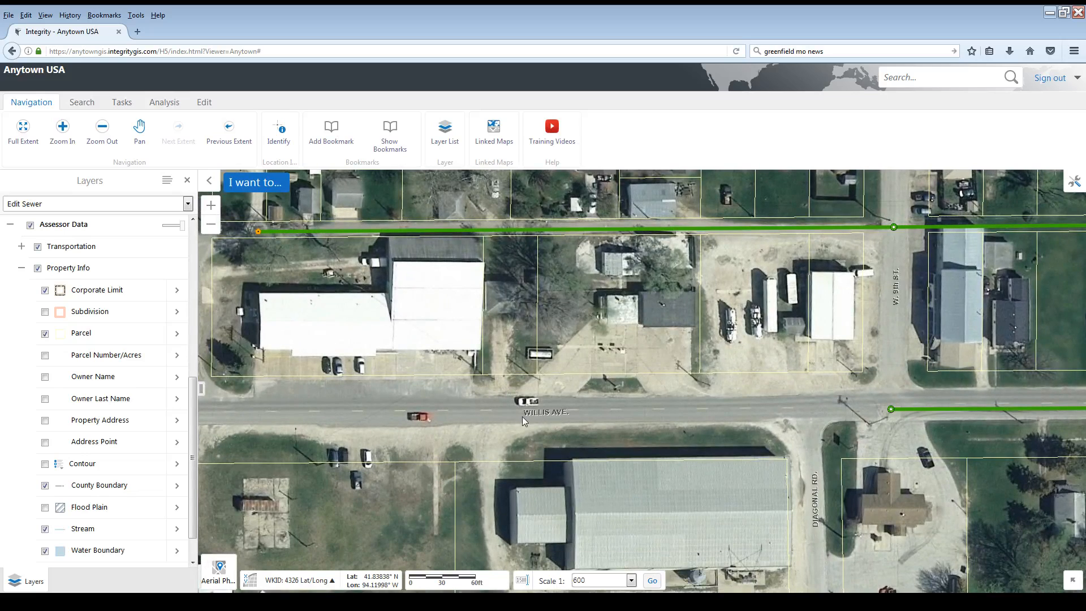
scroll(189, 384, up, 3)
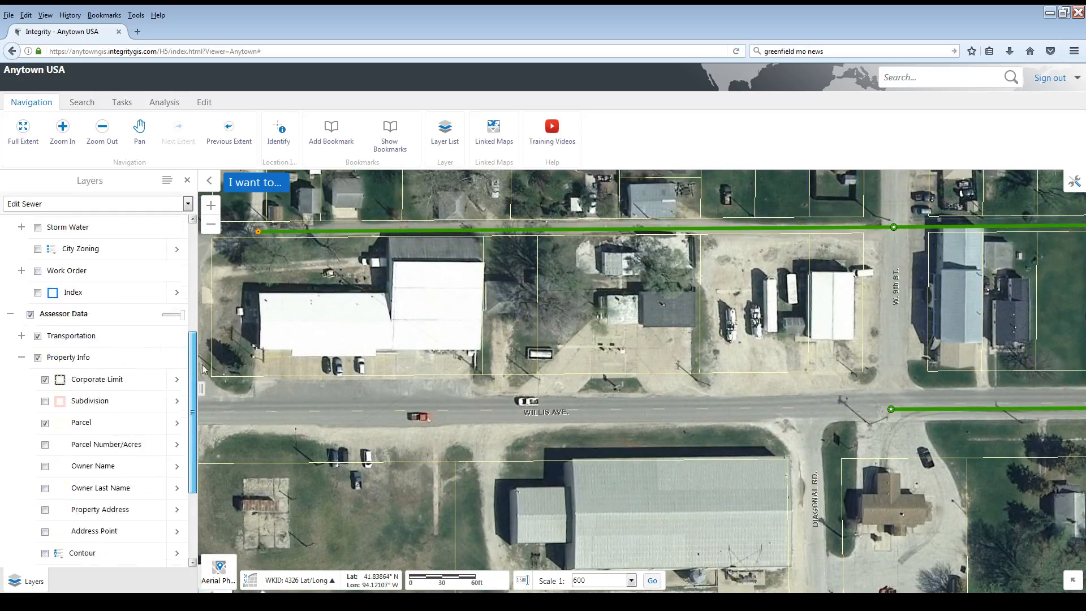
scroll(192, 361, up, 7)
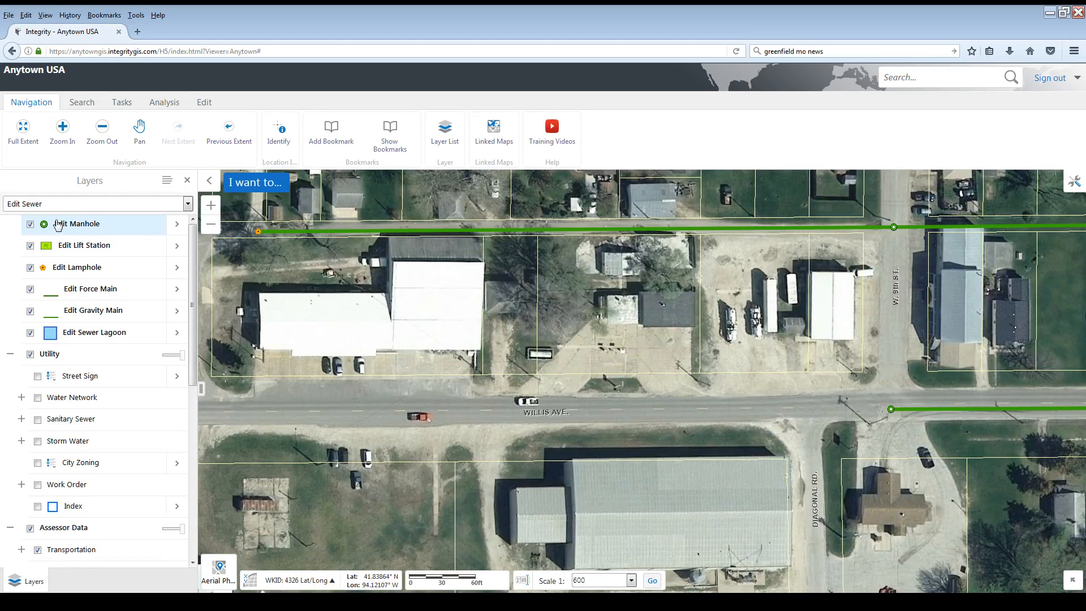
click(177, 226)
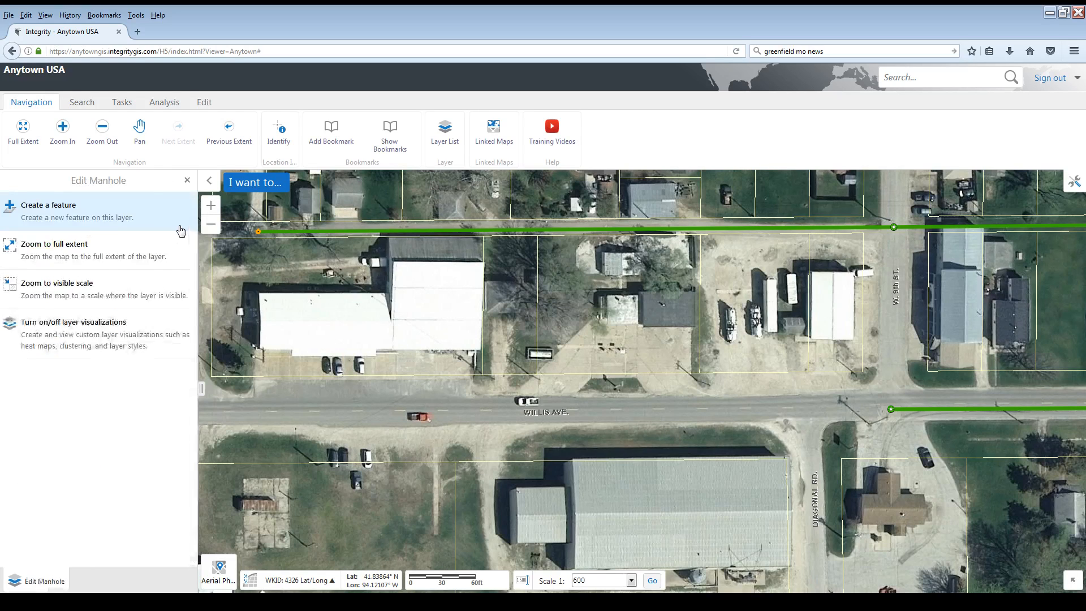
click(46, 215)
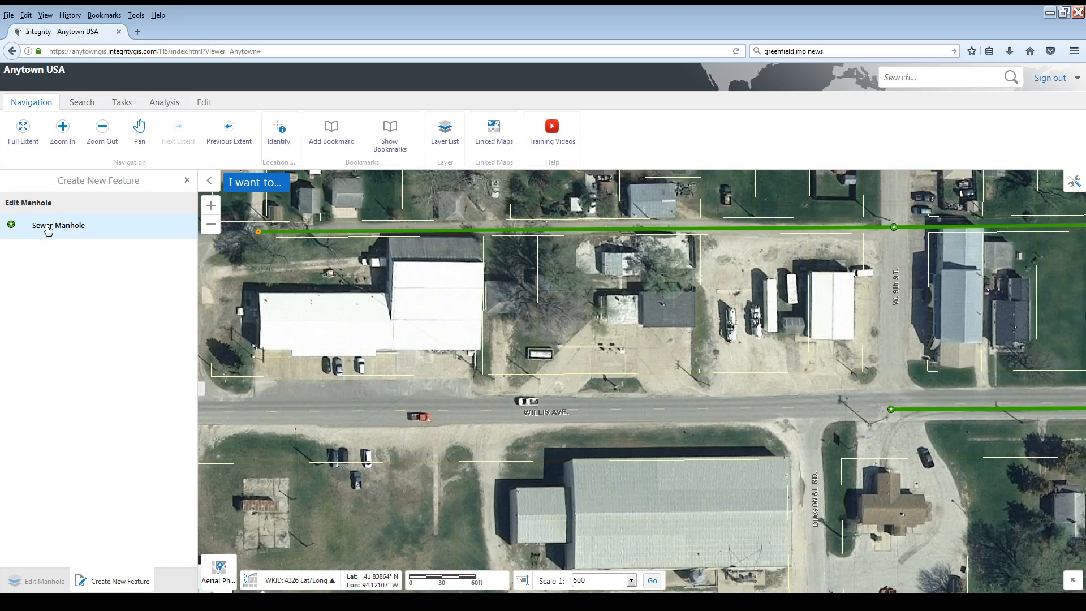
click(48, 227)
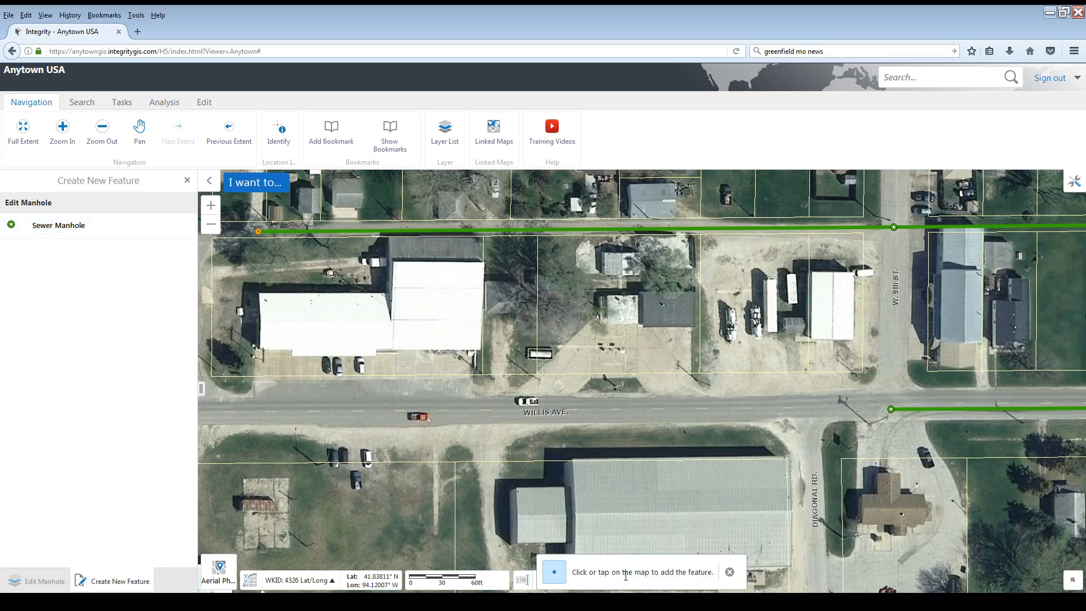
click(459, 420)
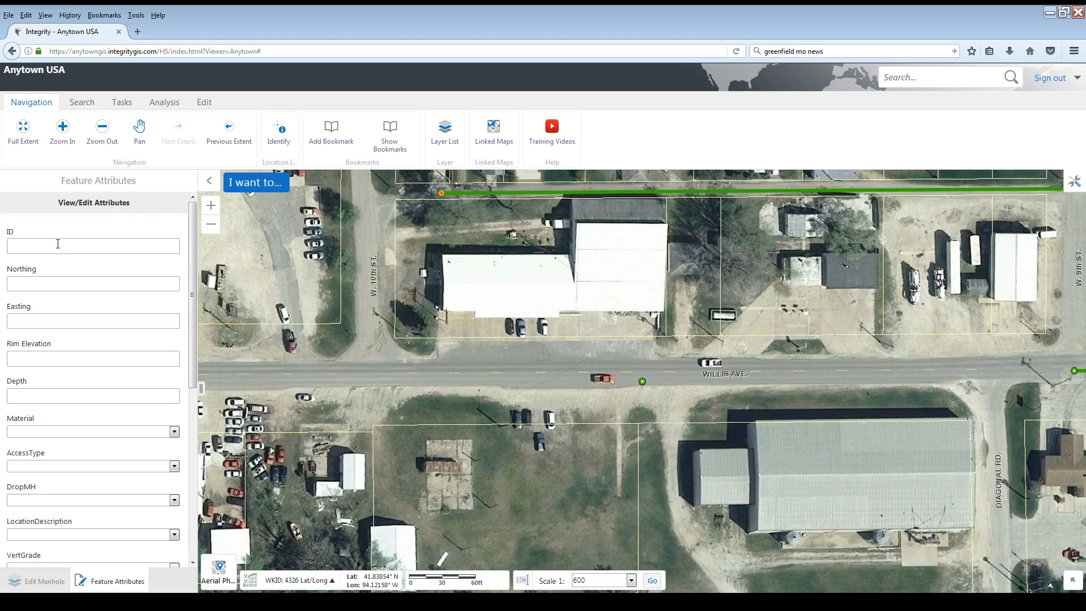
Set the new manhole's ID to 1001, Rim Elevation to 1001 and Depth to 8.1
text(001)
click(41, 362)
text(1001)
click(62, 395)
text(8.1)
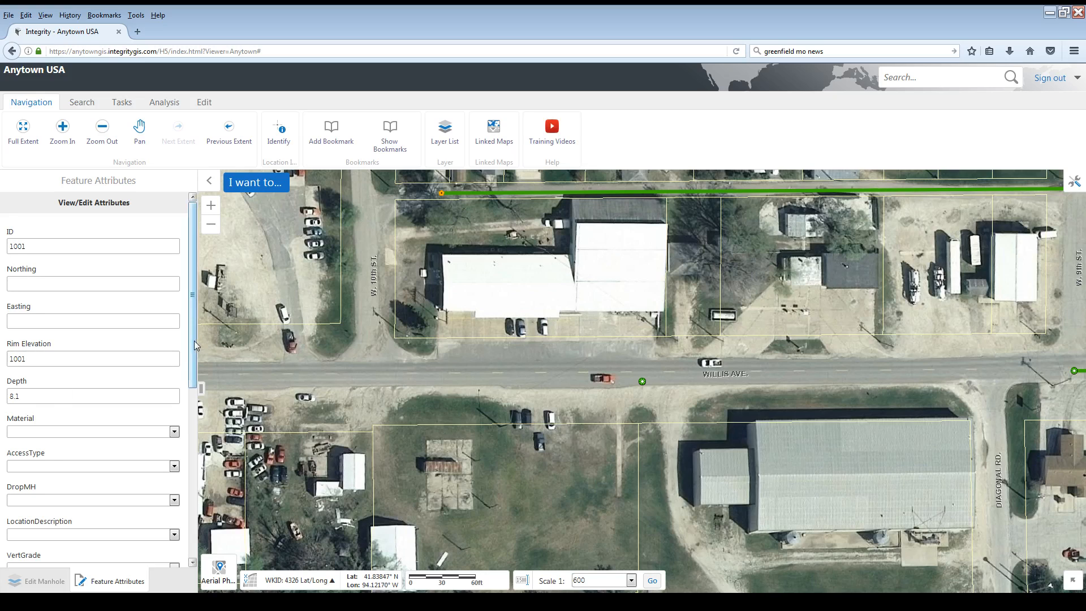
Set the manhole's Material to Precast and AccessType to Standard, save it and return to the layer list
scroll(194, 340, down, 4)
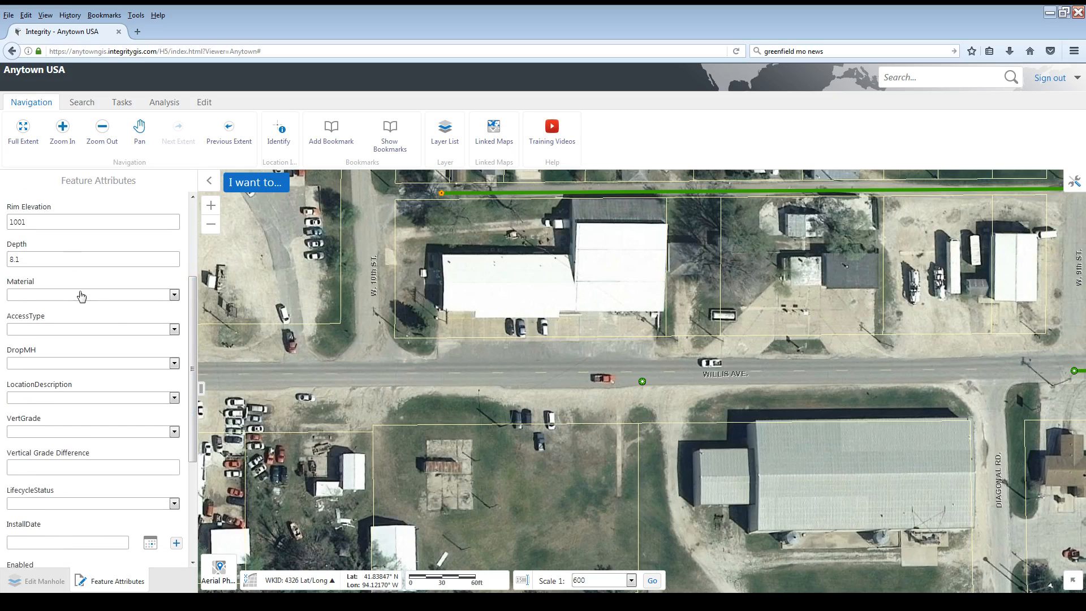
click(82, 295)
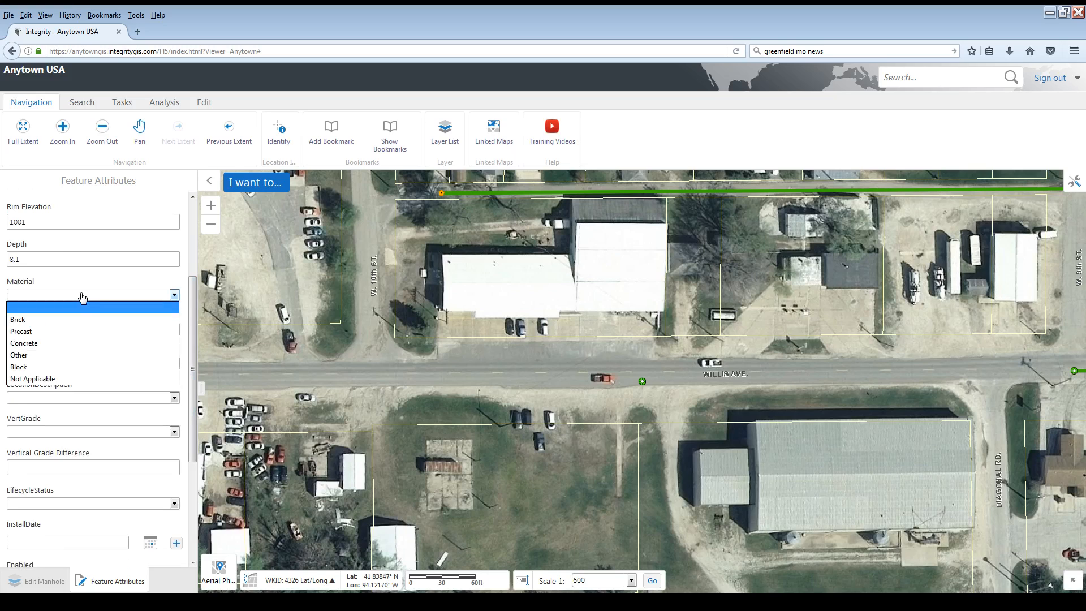
click(50, 331)
click(50, 330)
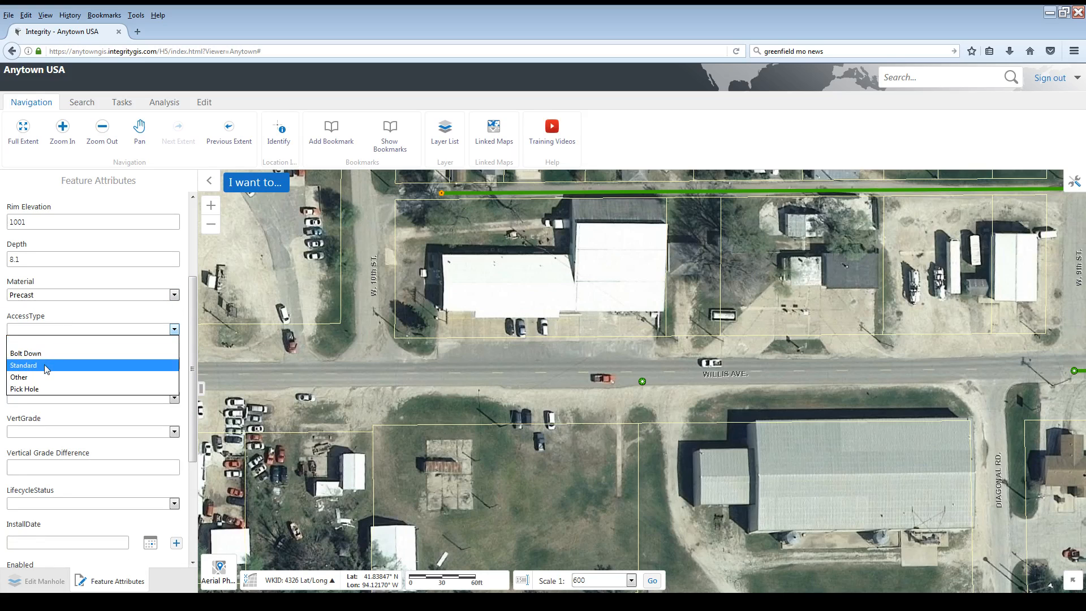
click(45, 365)
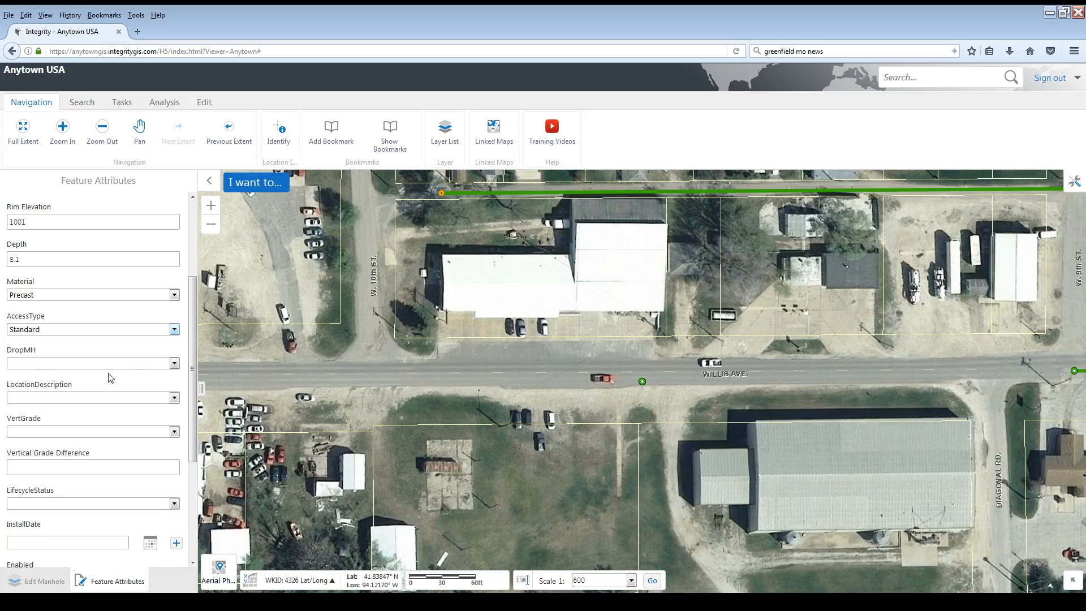
drag(193, 371, 199, 478)
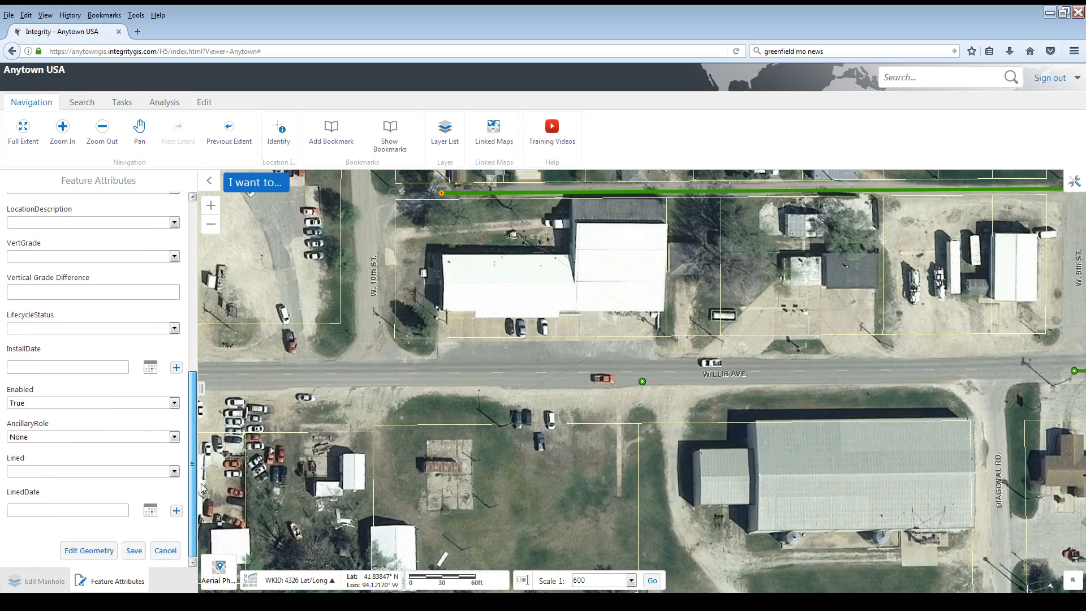
click(134, 551)
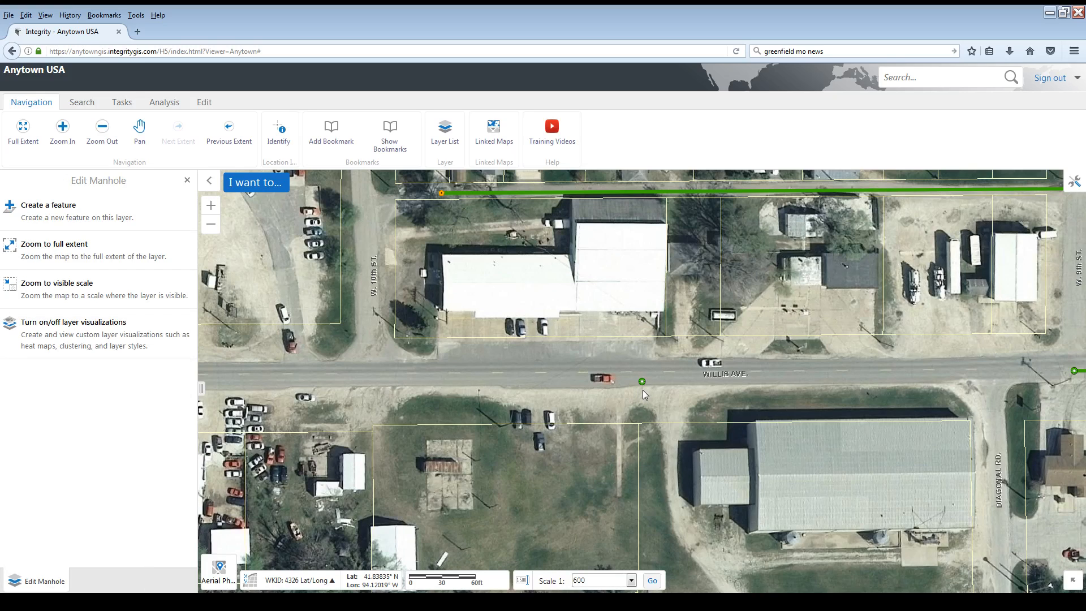
click(187, 181)
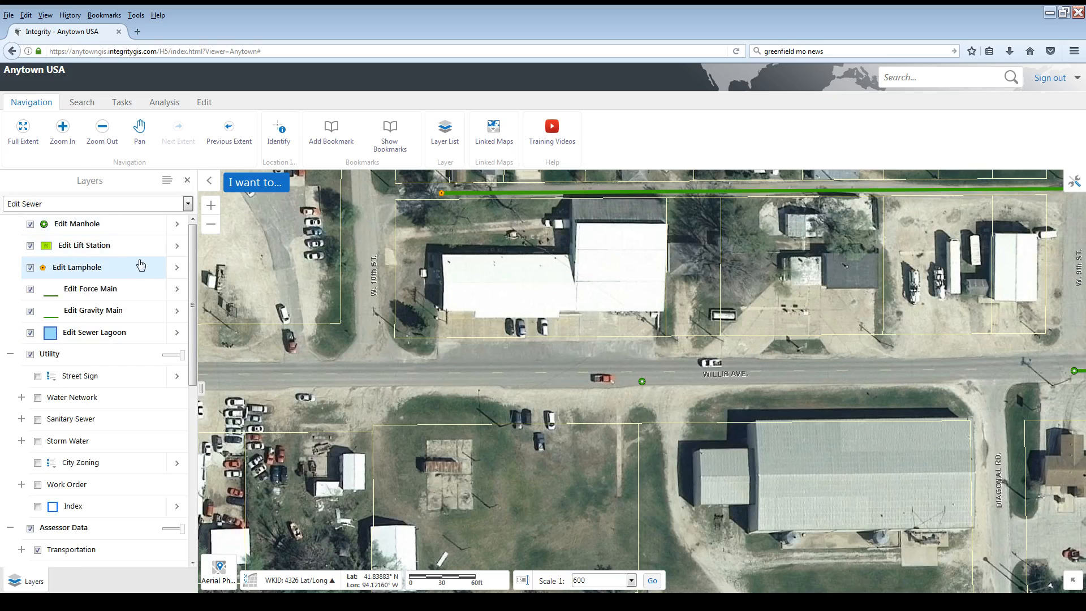
Start a new Gravity Main feature on the Edit Gravity Main layer, with both Willis Ave. manholes in view
click(139, 130)
drag(670, 433, 553, 417)
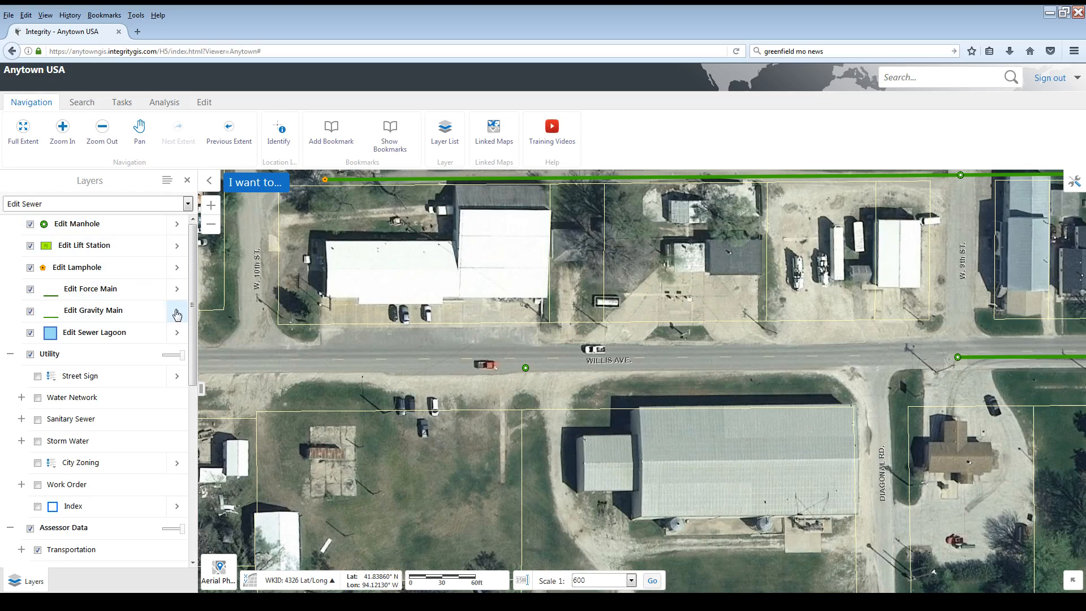
click(177, 314)
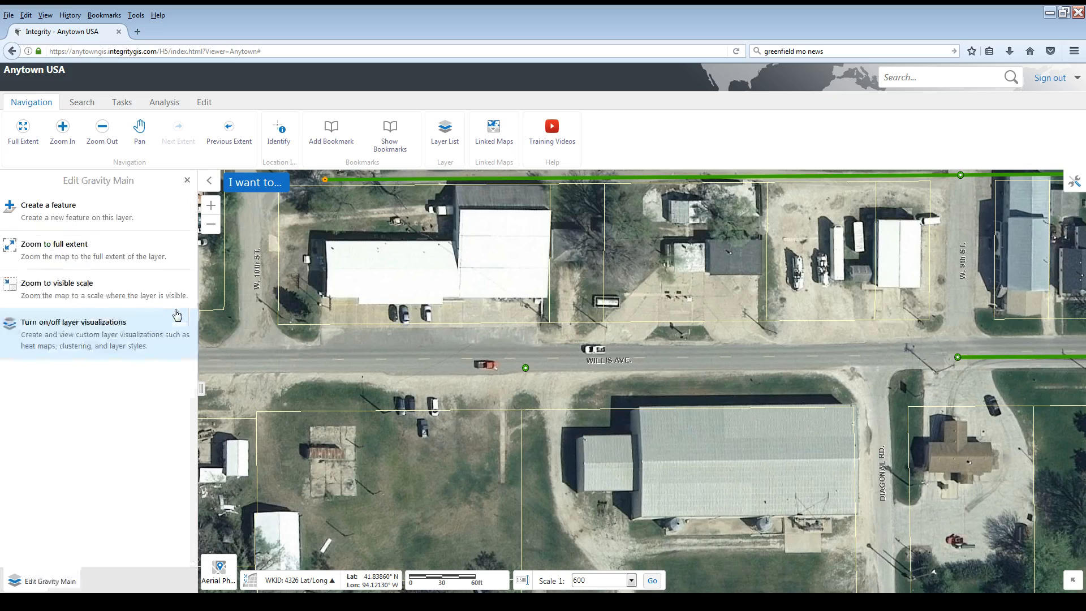
click(49, 211)
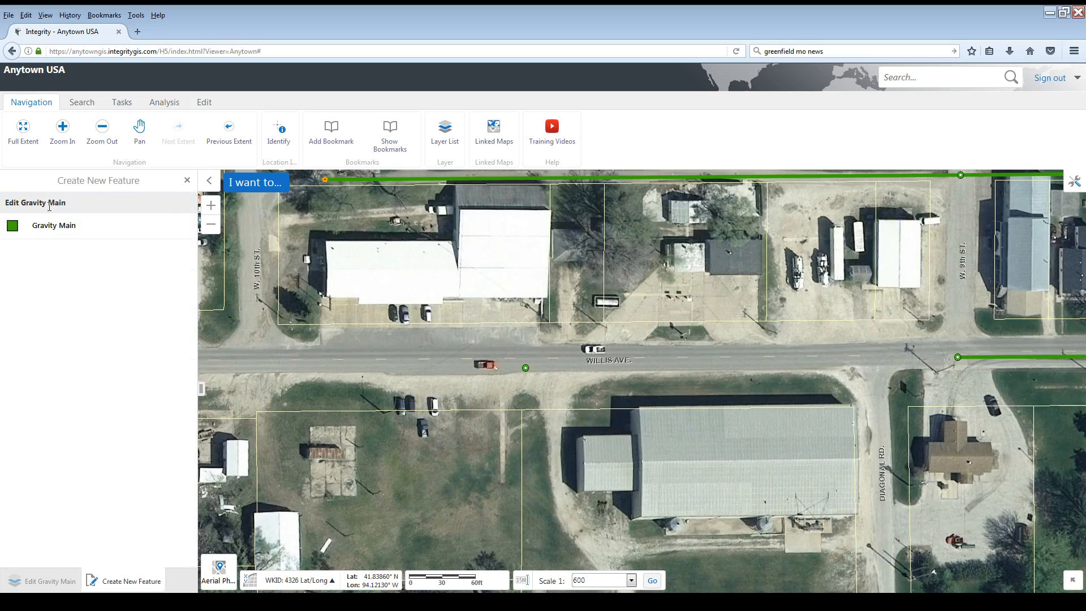
click(63, 234)
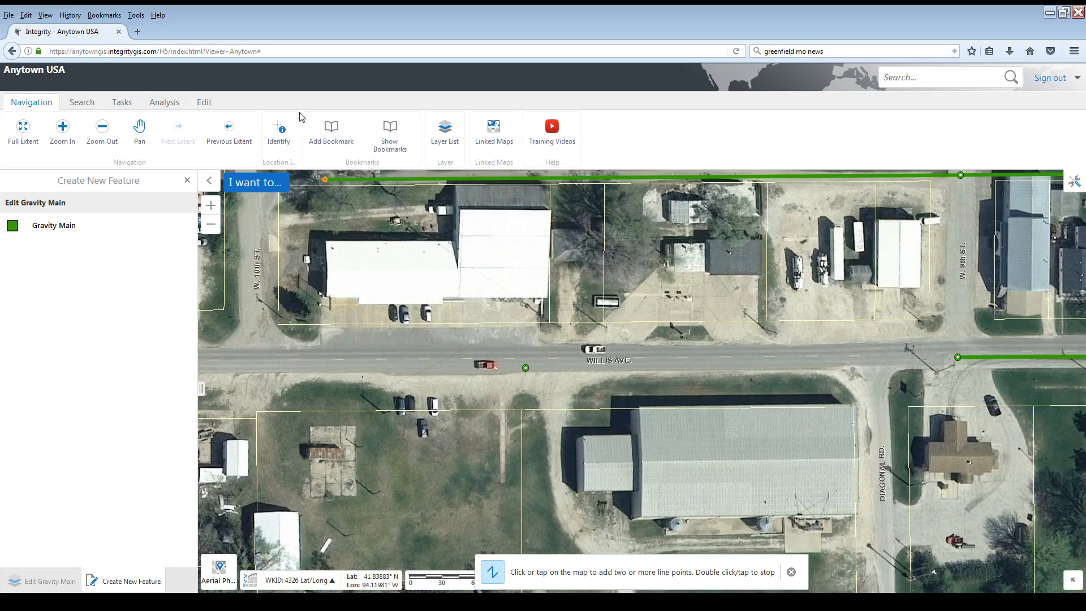
Enable snapping and make the Edit Manhole layer snappable
click(205, 103)
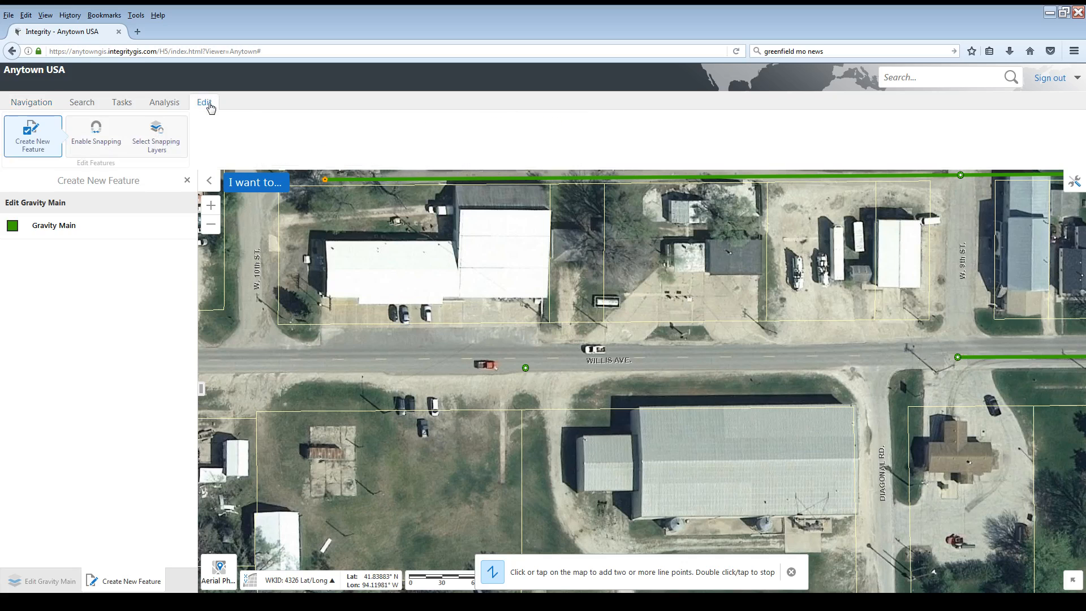
click(95, 142)
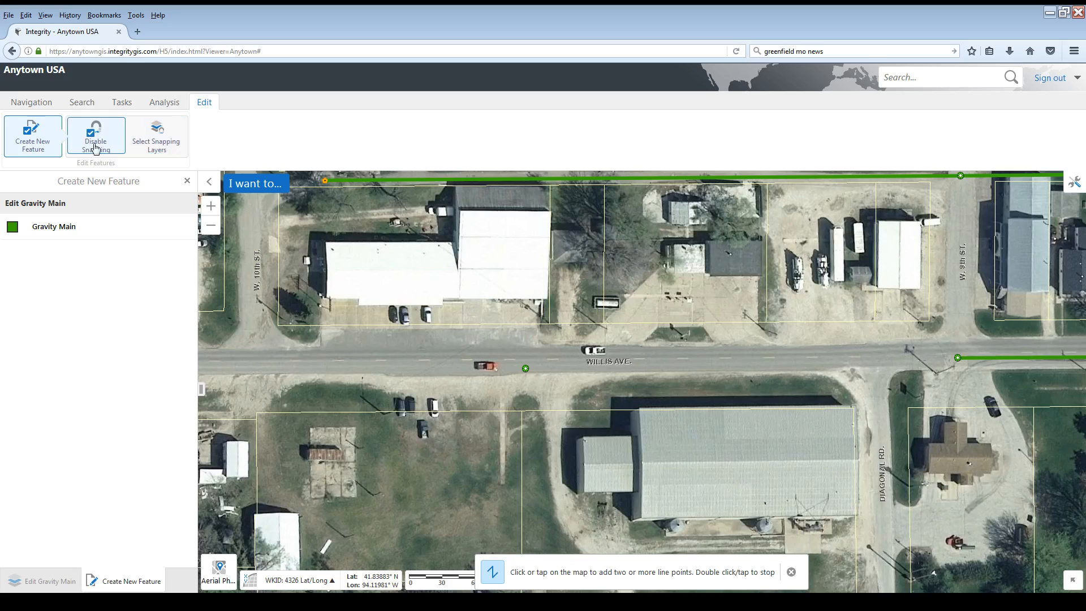
click(162, 143)
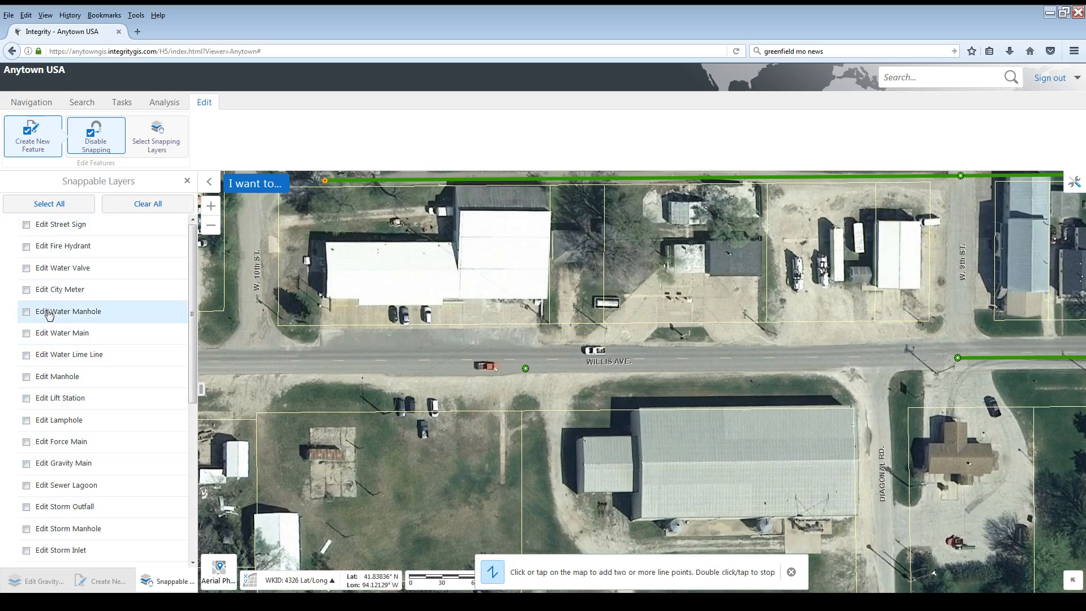
click(27, 377)
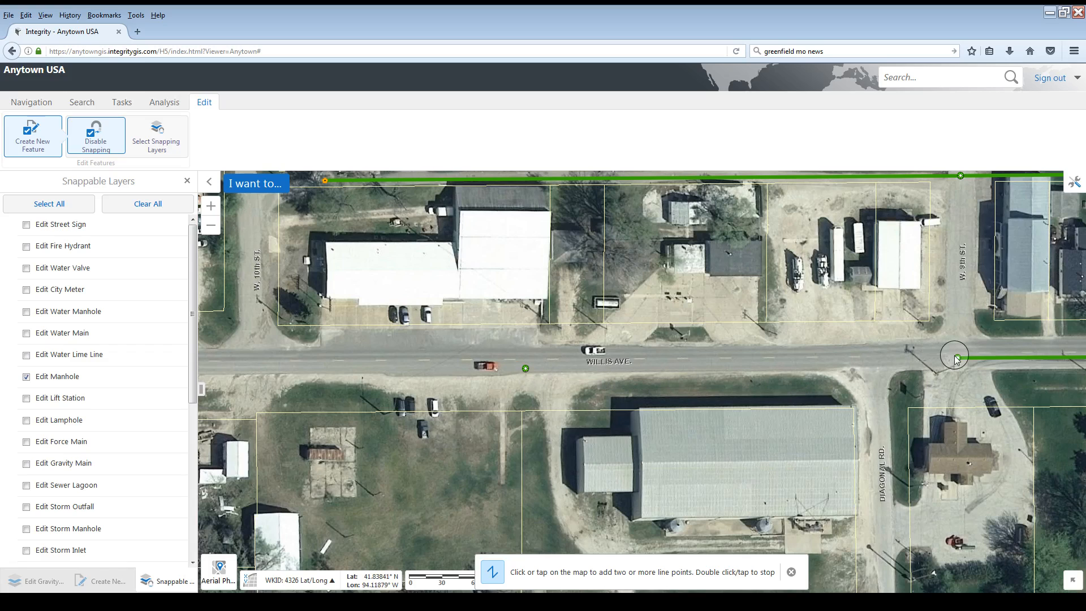
Draw the gravity main along Willis Ave. from the new manhole to the existing manhole at W. 9th St., snapping both ends
click(525, 369)
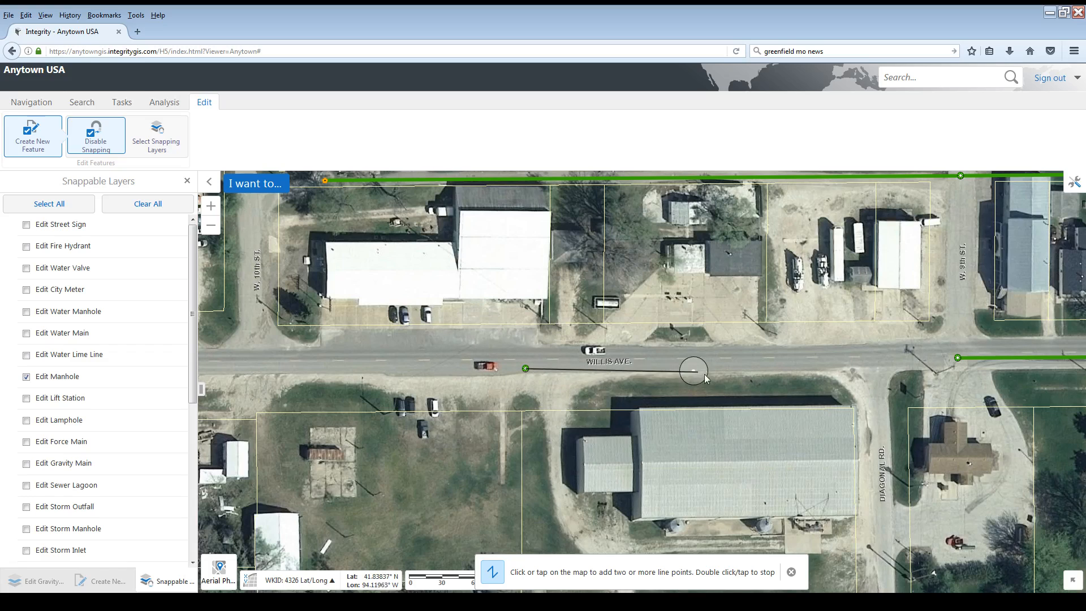
double_click(958, 359)
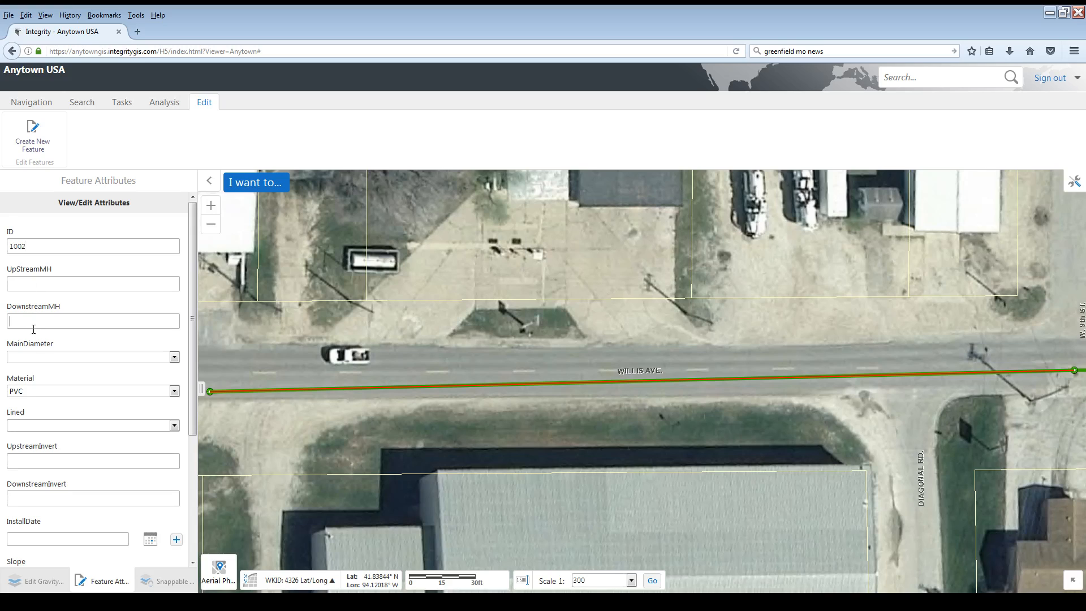
Set the new gravity main's MainDiameter to 8" and Lined to False, keeping PVC as the Material
click(37, 358)
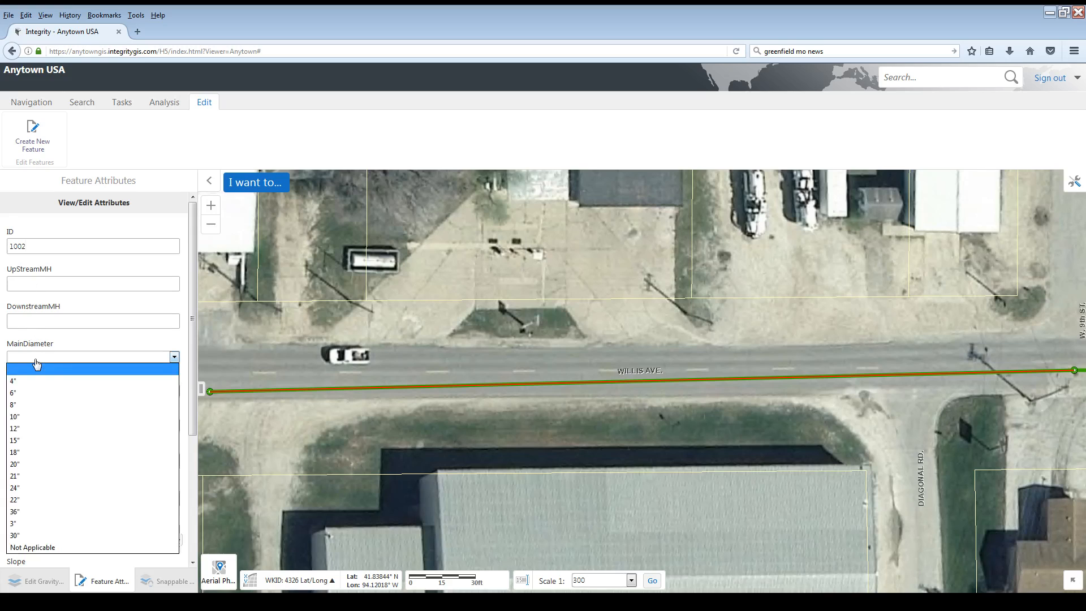
click(32, 405)
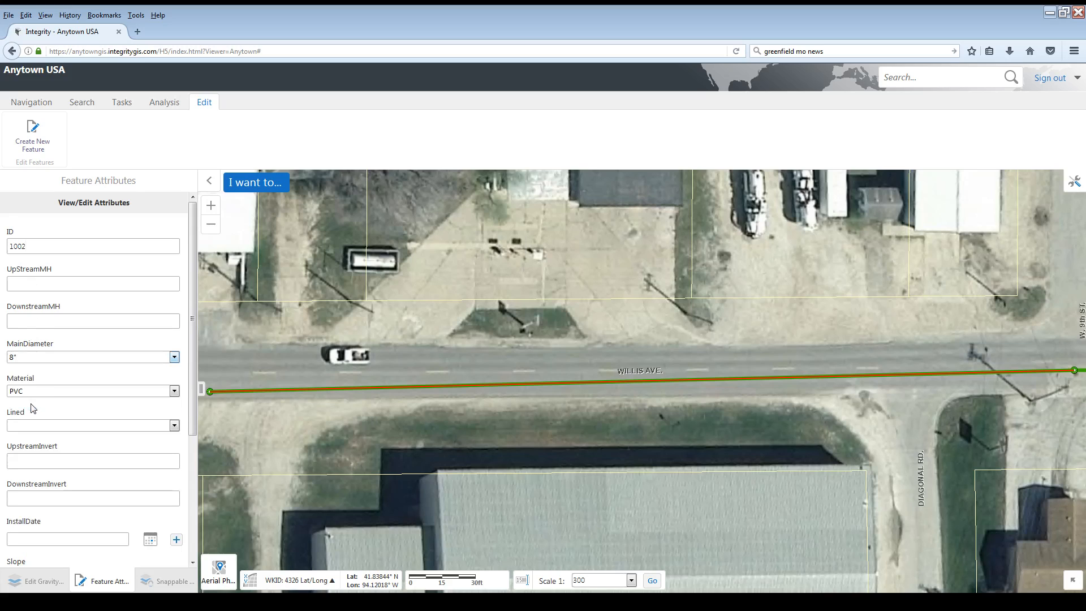
click(50, 392)
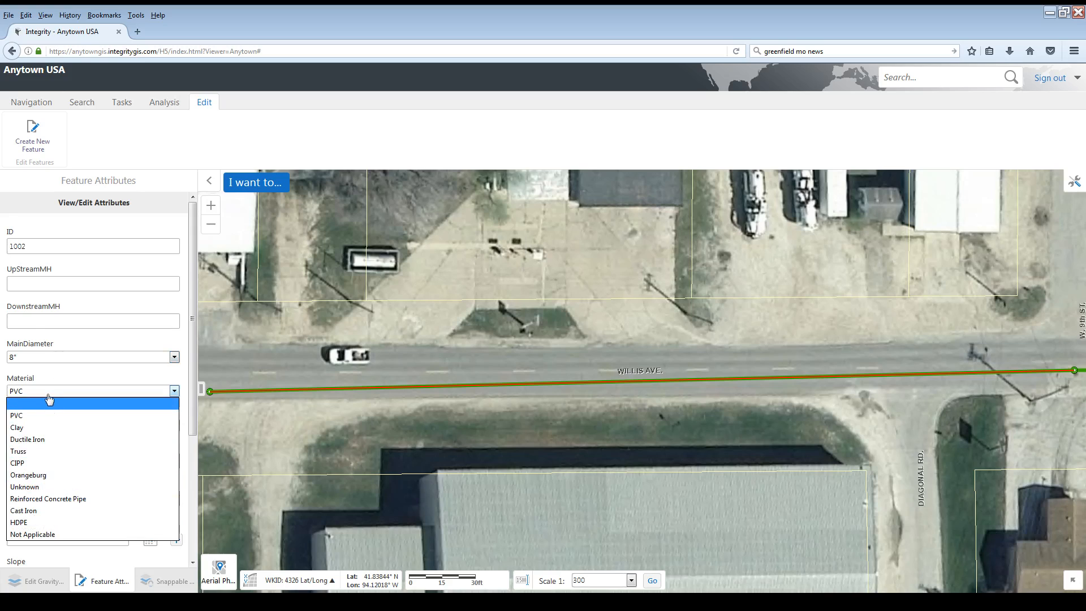
click(48, 395)
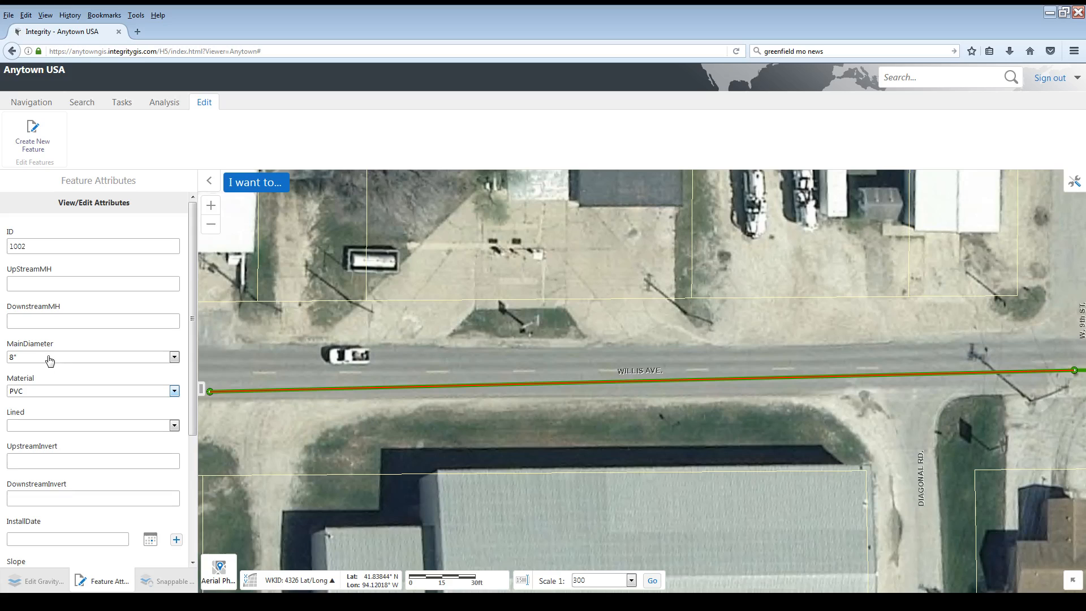
click(66, 426)
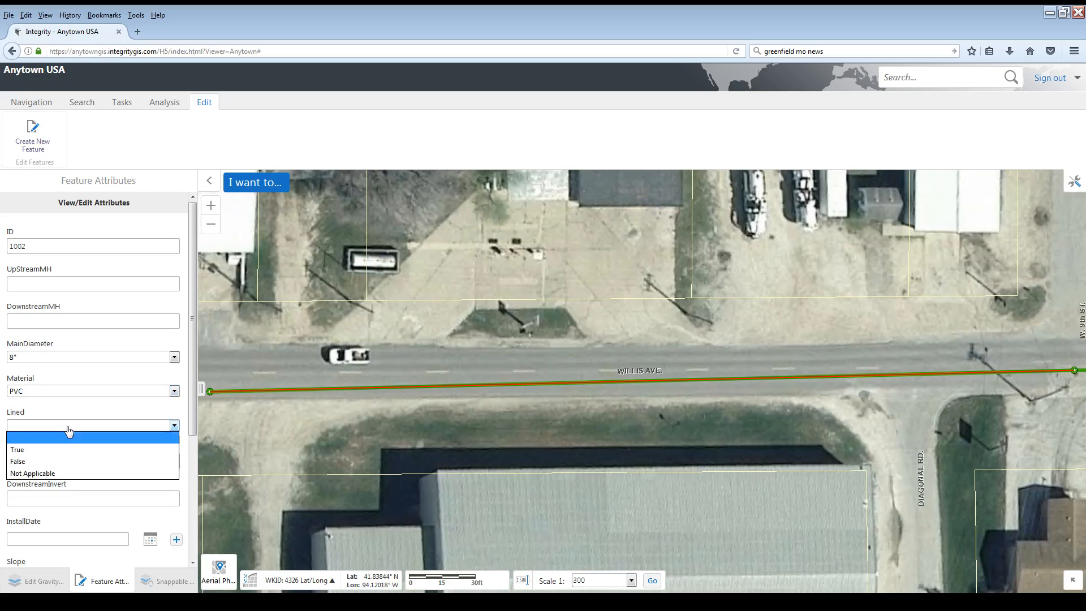
click(55, 462)
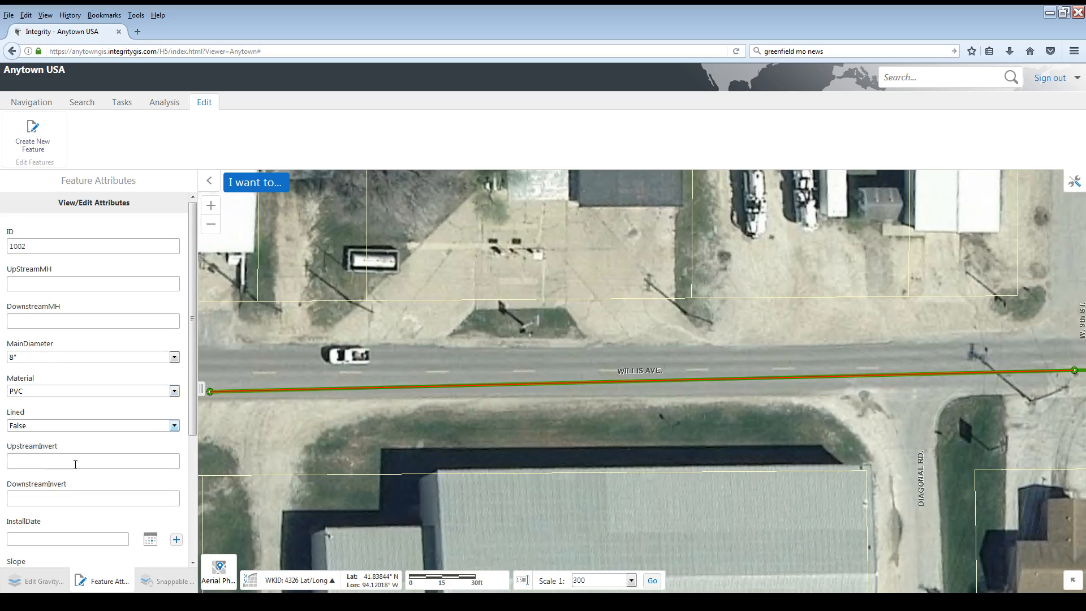
Set the gravity main's InstallDate to Feb 9, 2017 and save the feature
scroll(75, 462, down, 3)
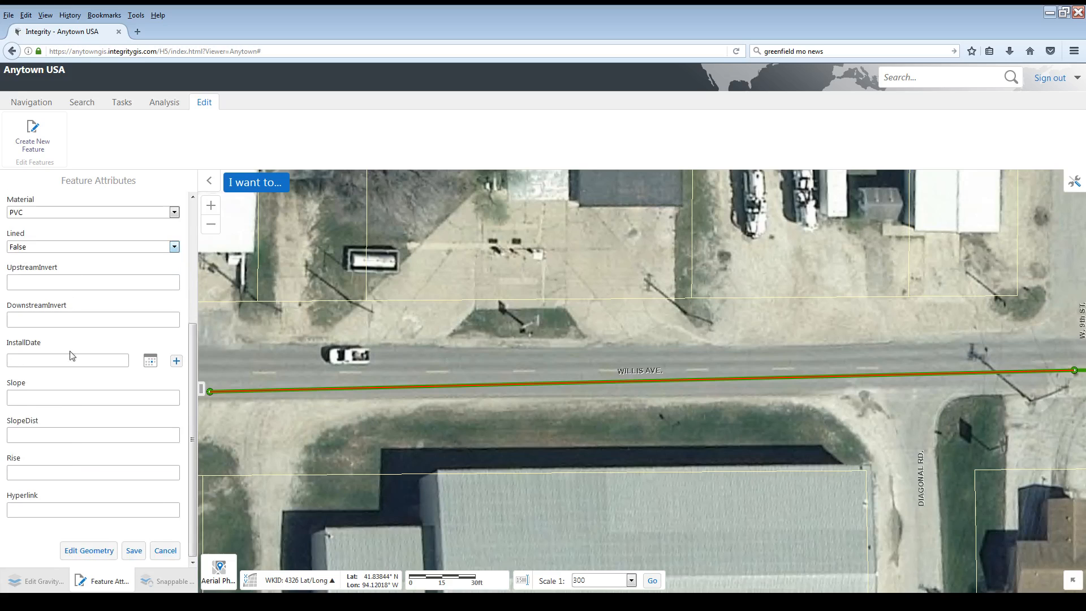
click(151, 364)
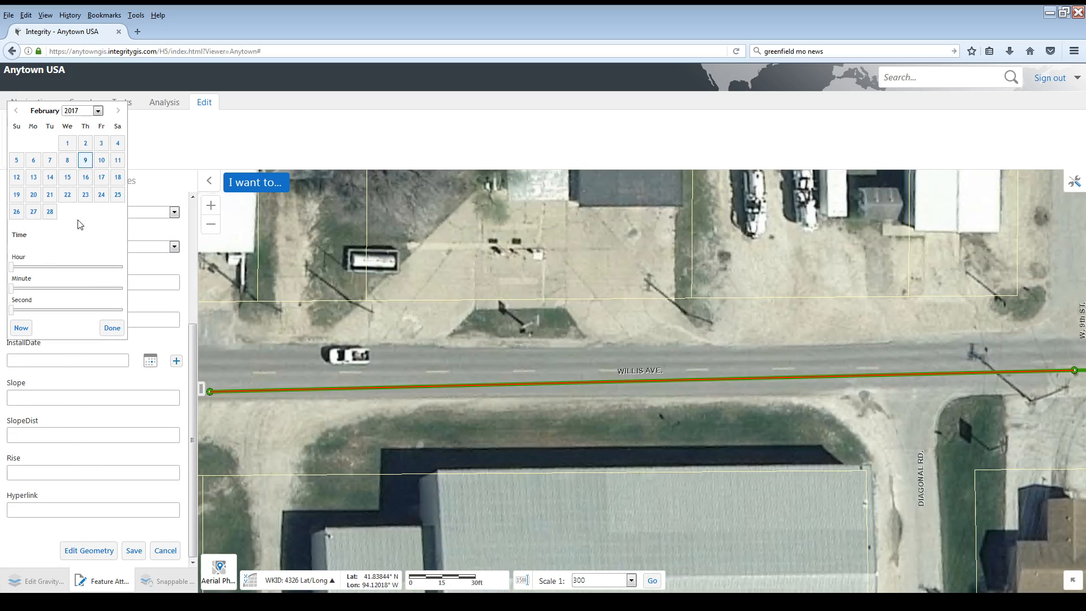
click(85, 160)
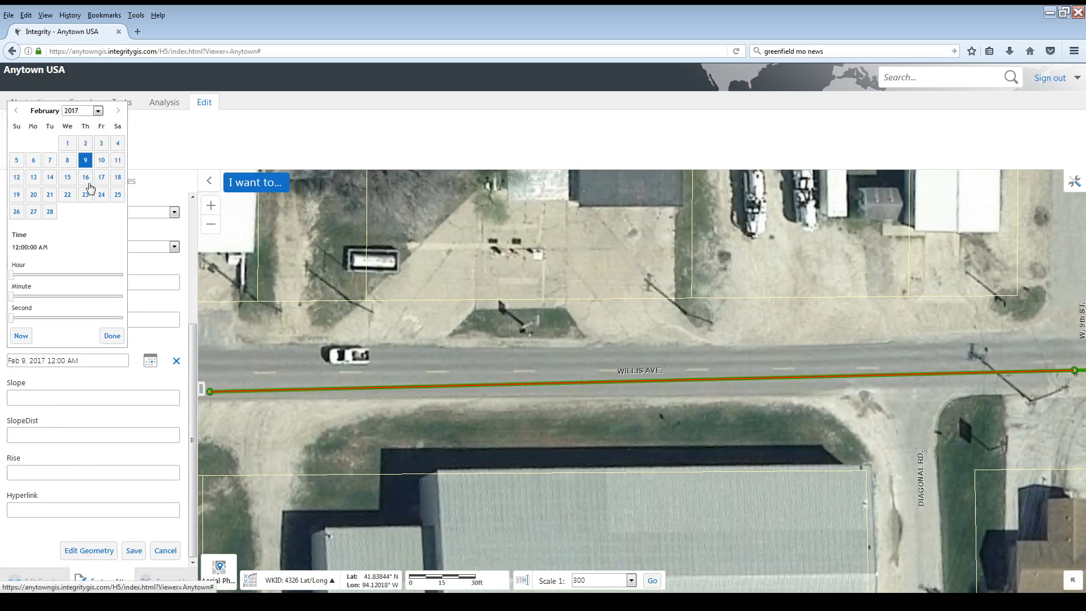
click(112, 335)
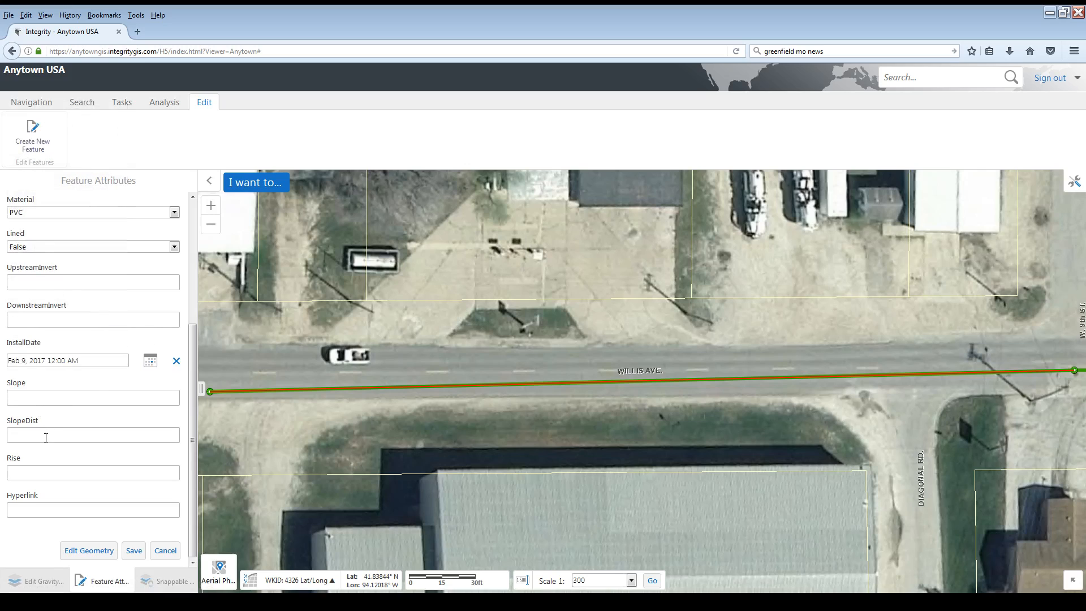
click(133, 553)
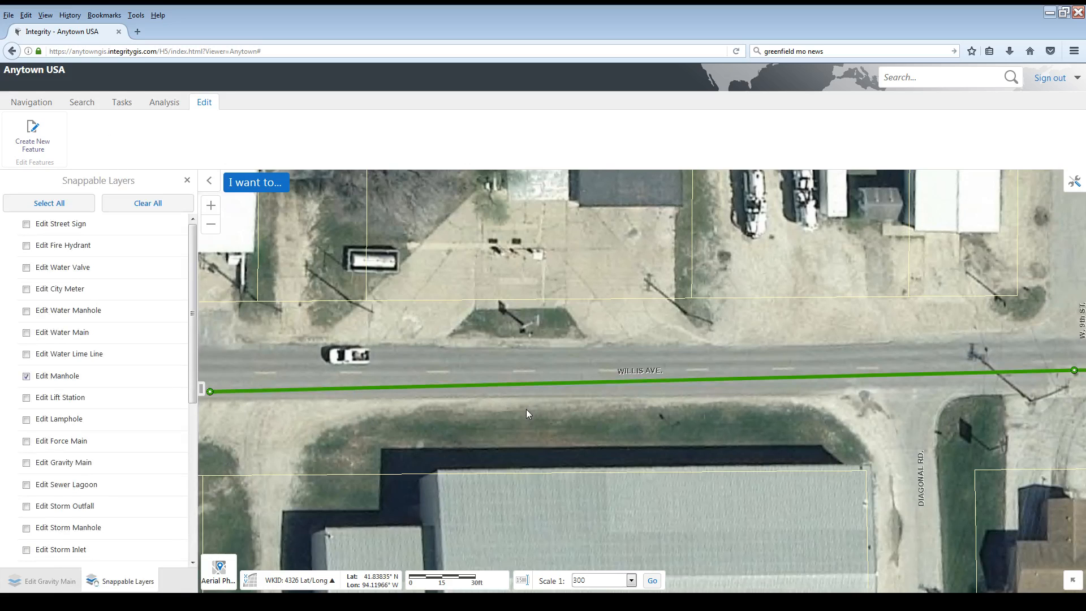
Close the Snappable Layers and Edit Gravity Main views and switch the layer list to All Available Layers
scroll(526, 409, down, 1)
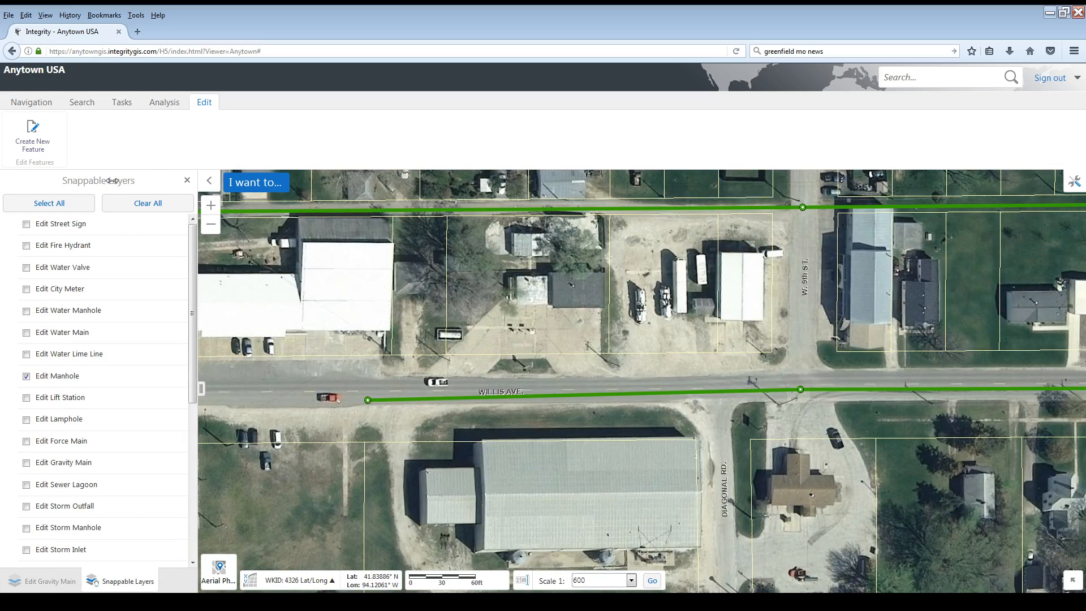
click(187, 181)
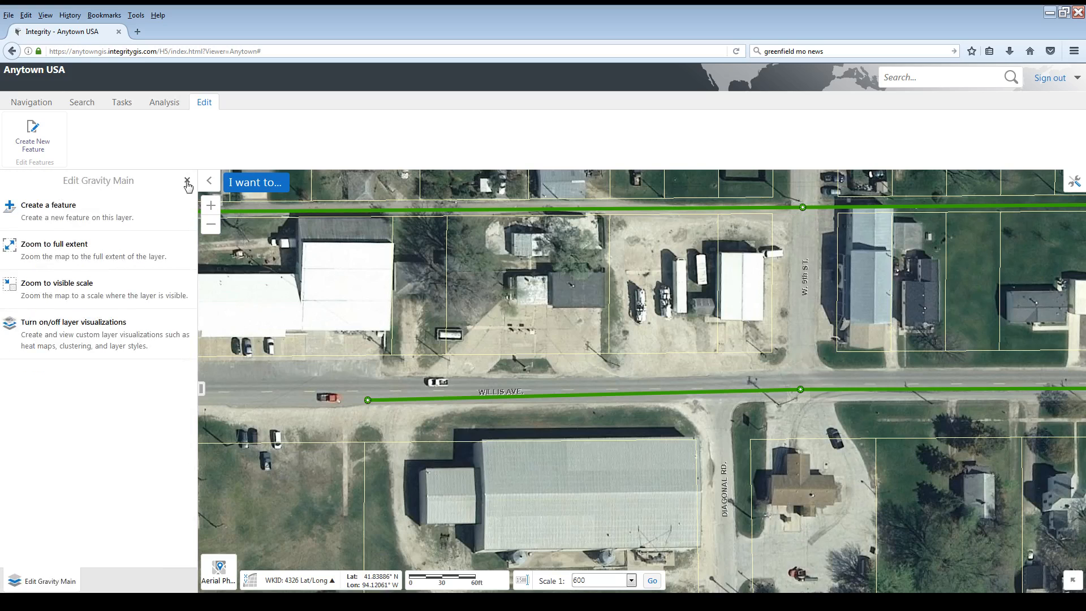
click(187, 180)
click(188, 204)
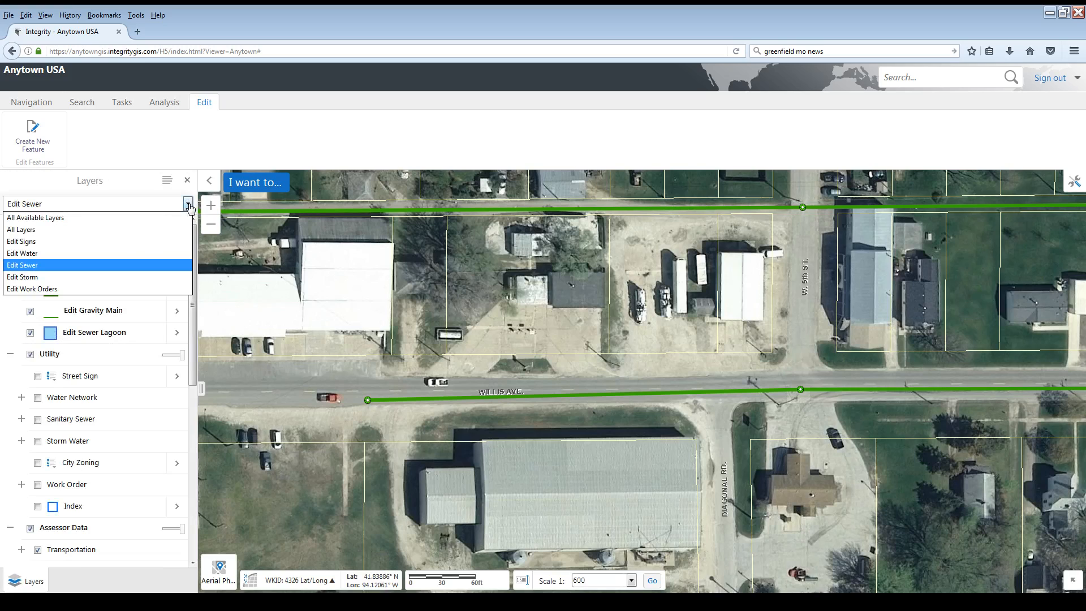
click(50, 219)
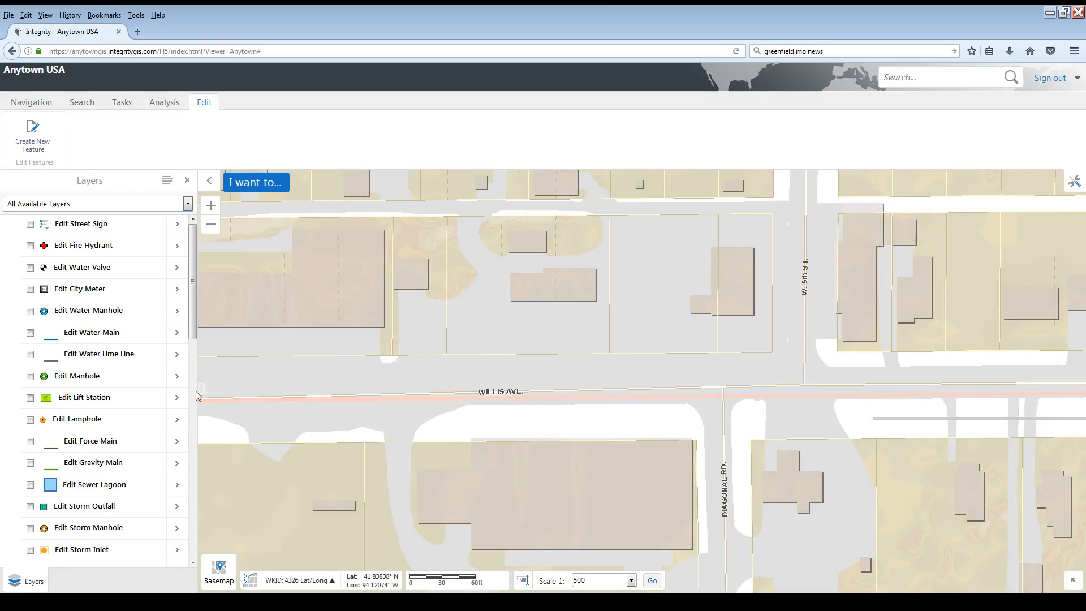
Turn on the Sanitary Sewer group under Utility in the layer list
scroll(192, 397, down, 5)
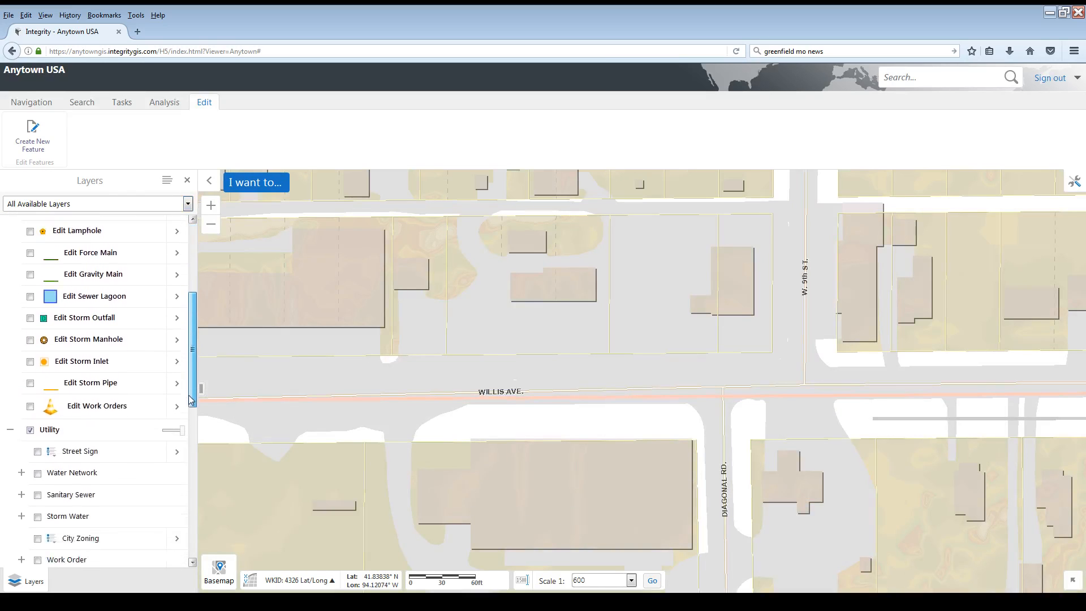
scroll(191, 399, down, 3)
click(38, 396)
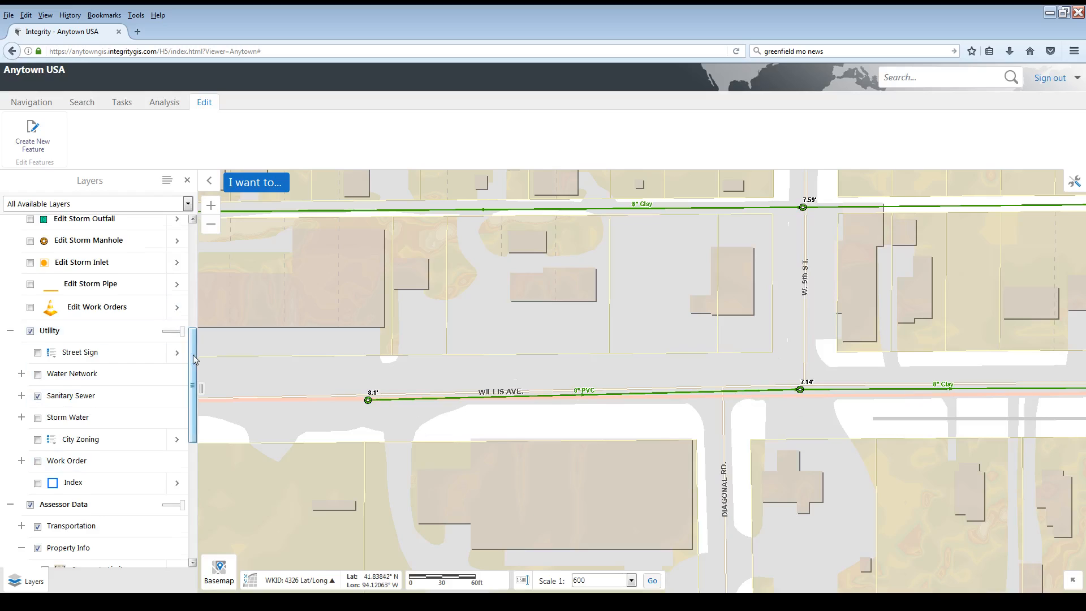
Go to the Basemap and Aerial Photography entries at the end of the layer list
drag(194, 357, 195, 474)
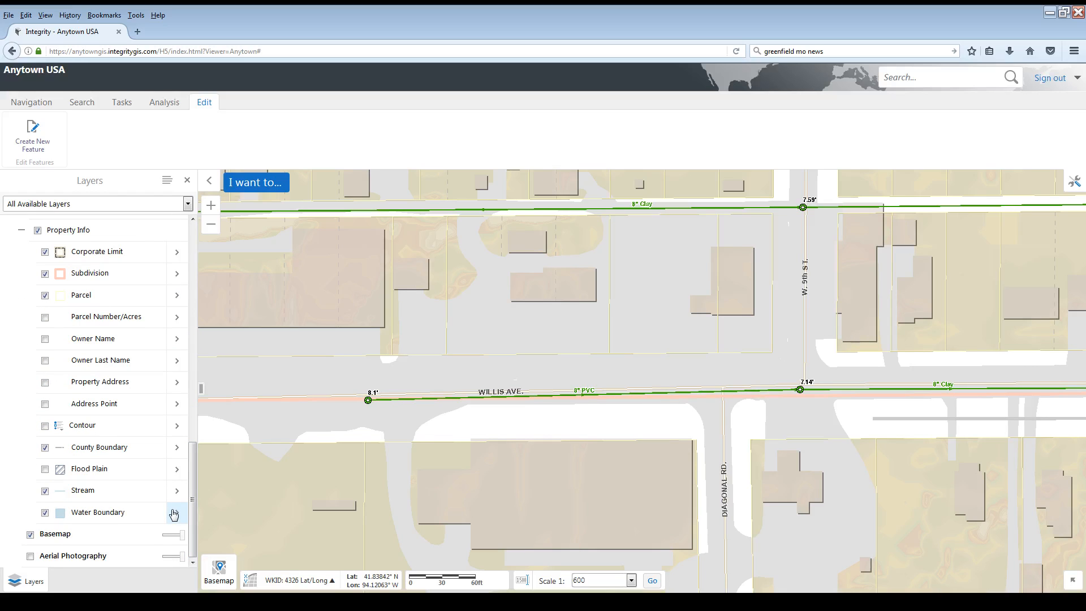